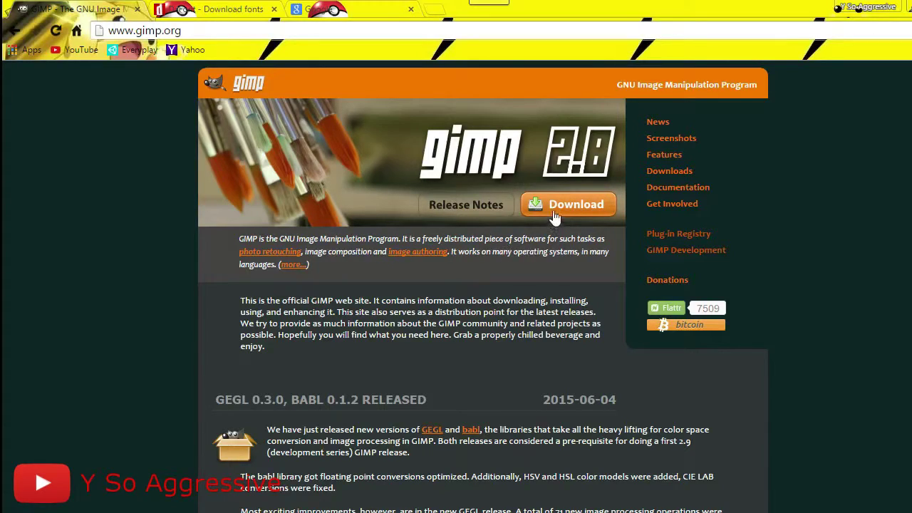
# Search DaFont for 'jacks candlestick' to find the Jack's Candlestick font.
pyautogui.click(219, 8)
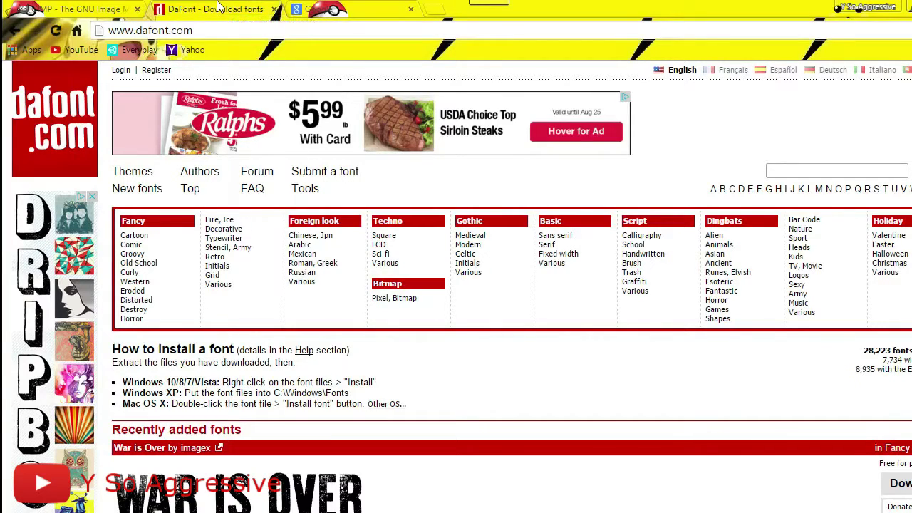
pyautogui.click(807, 172)
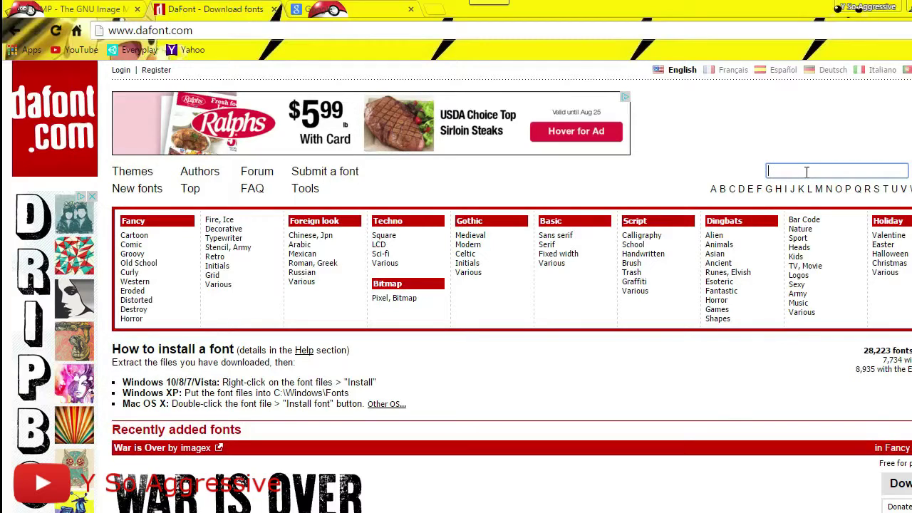
pyautogui.click(807, 172)
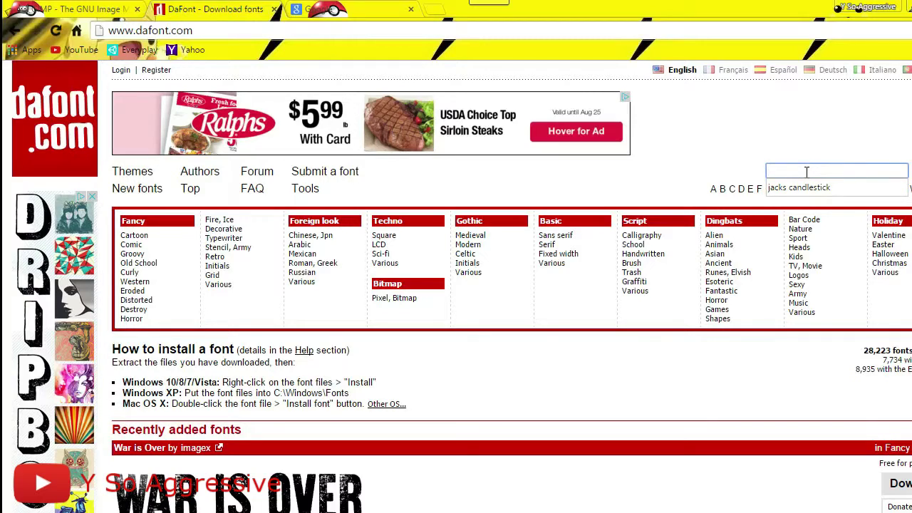
pyautogui.click(810, 189)
pyautogui.press('Return')
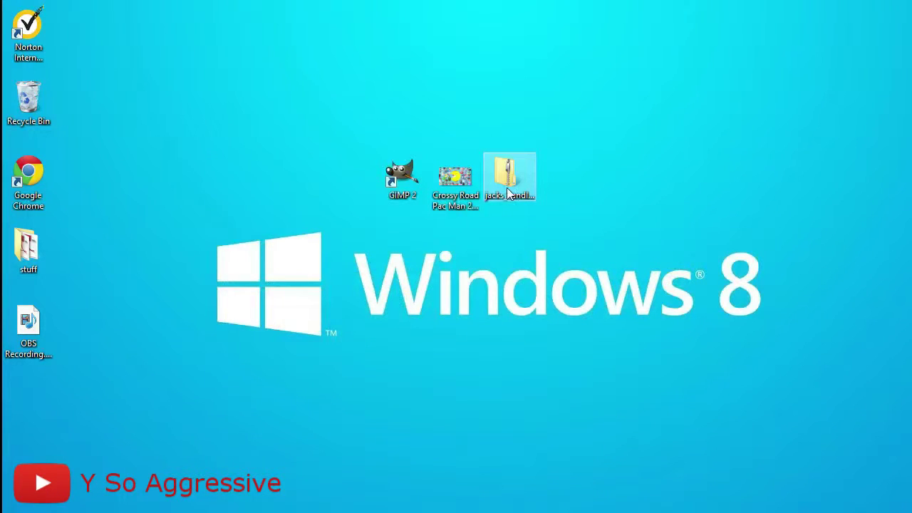
# Extract jacks_candlestick.zip to the desktop and preview the jcandlestick.ttf font.
pyautogui.rightClick(508, 194)
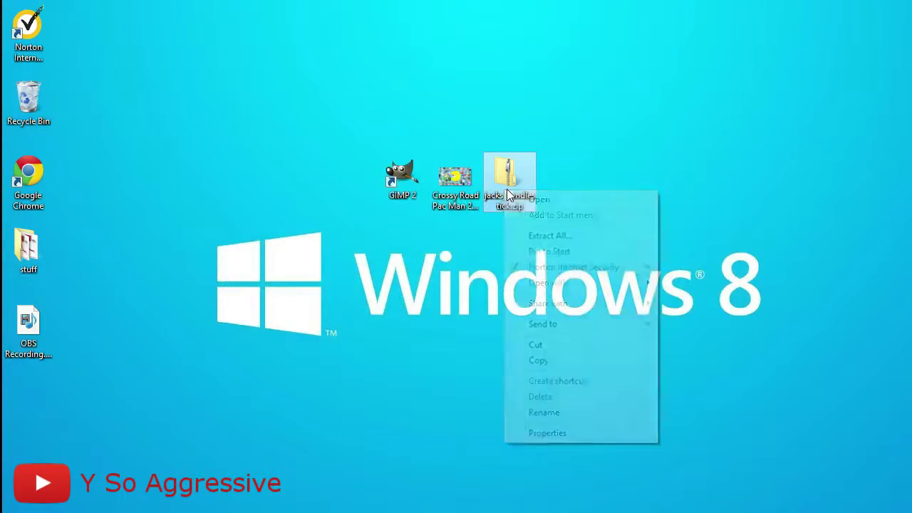
pyautogui.click(534, 238)
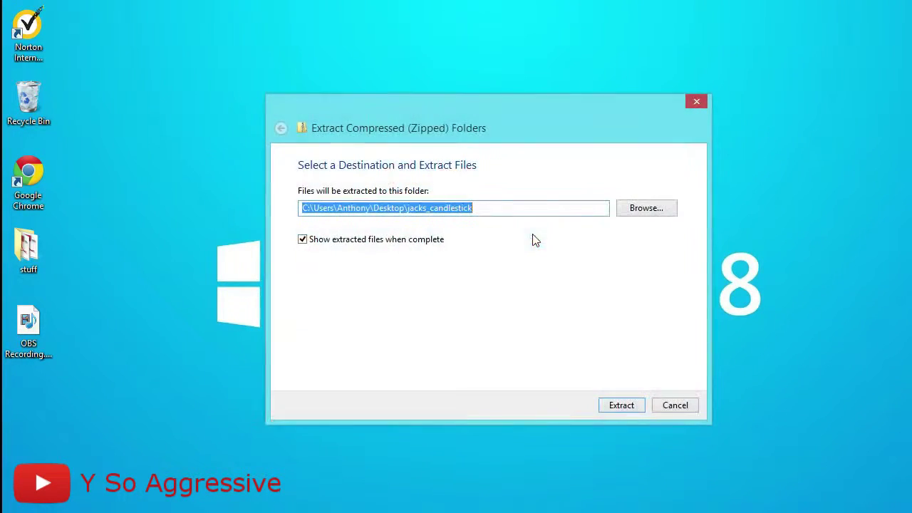
pyautogui.click(609, 407)
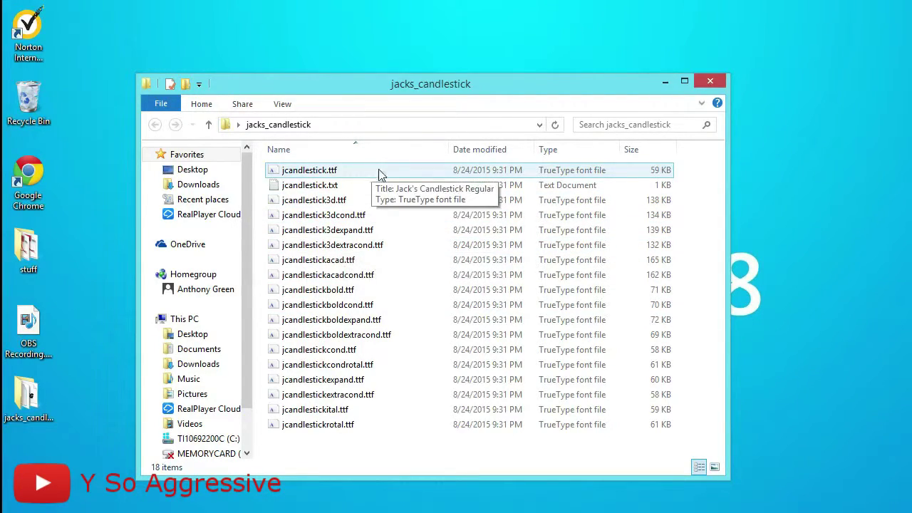
pyautogui.doubleClick(319, 175)
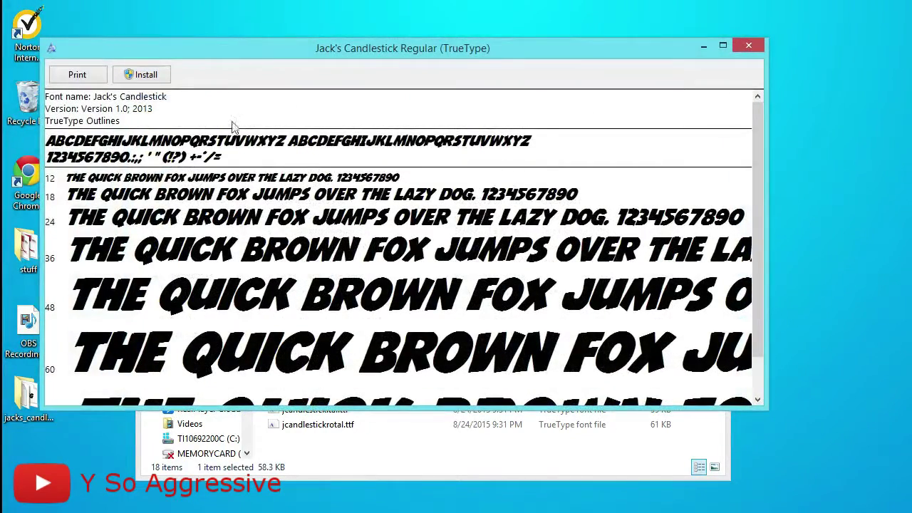
pyautogui.click(749, 49)
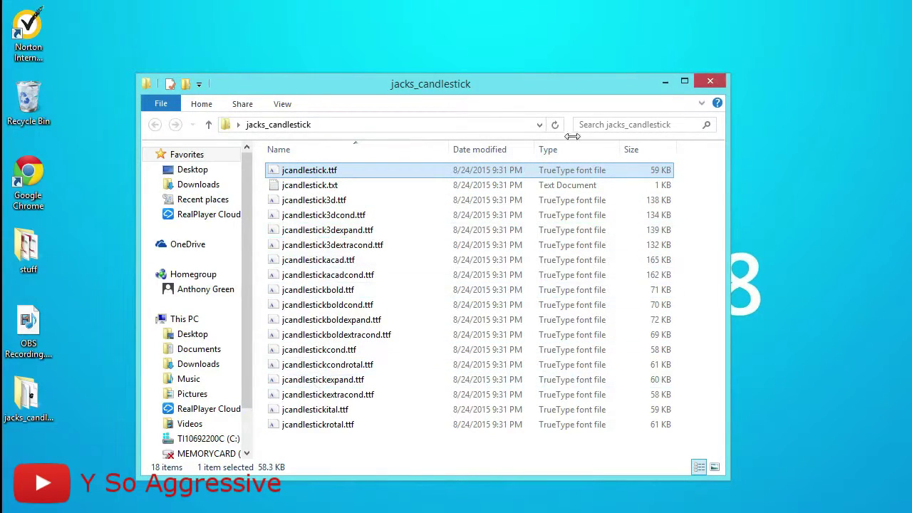
# Close the font folder and move the zip and extracted folder to the Recycle Bin.
pyautogui.click(713, 82)
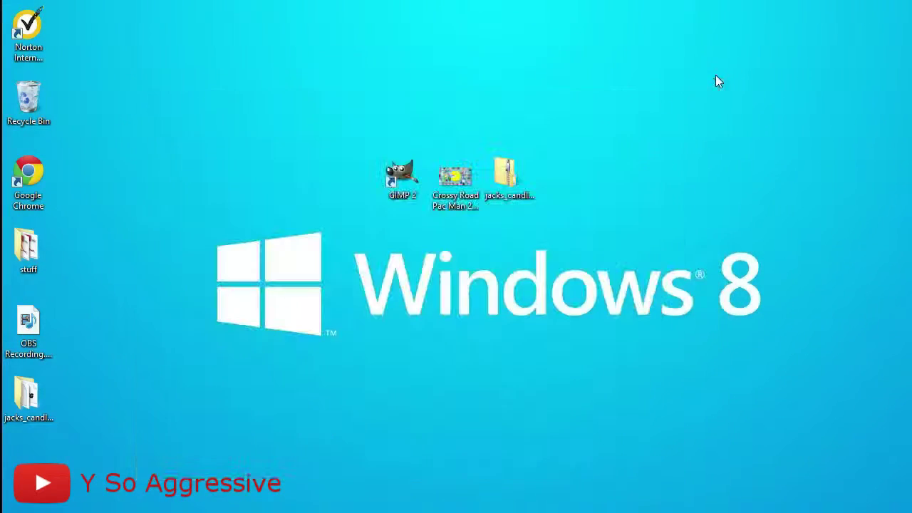
pyautogui.moveTo(506, 174); pyautogui.dragTo(29, 99)
pyautogui.moveTo(24, 372); pyautogui.dragTo(27, 100)
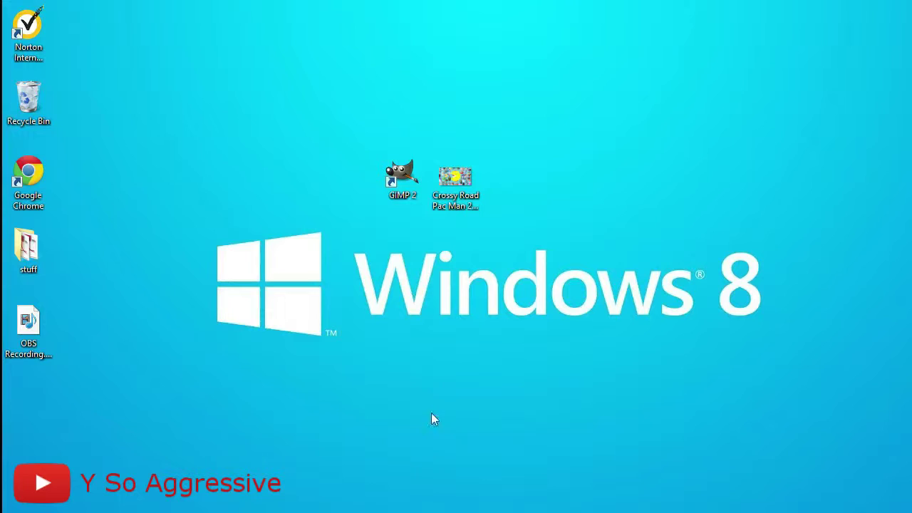
# Search Google Images for 'crossy road' narrowed to the Animals suggestion.
pyautogui.click(418, 510)
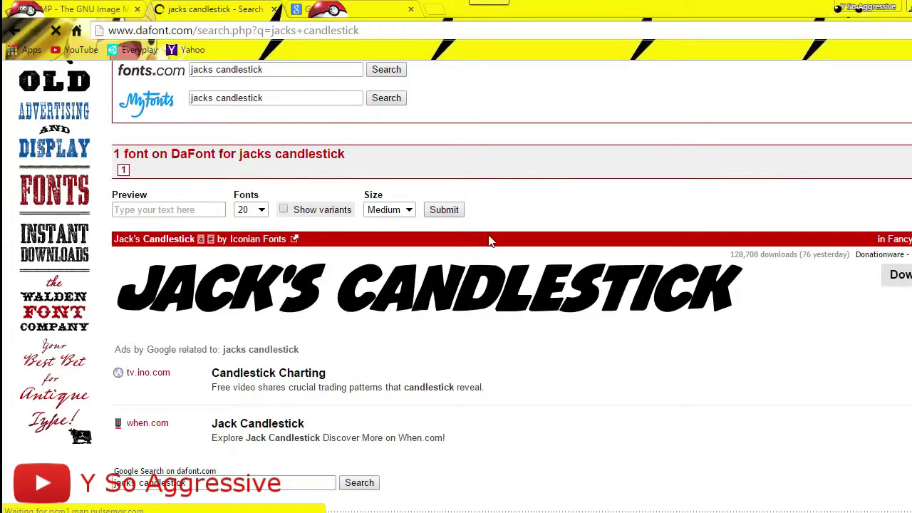
pyautogui.click(381, 9)
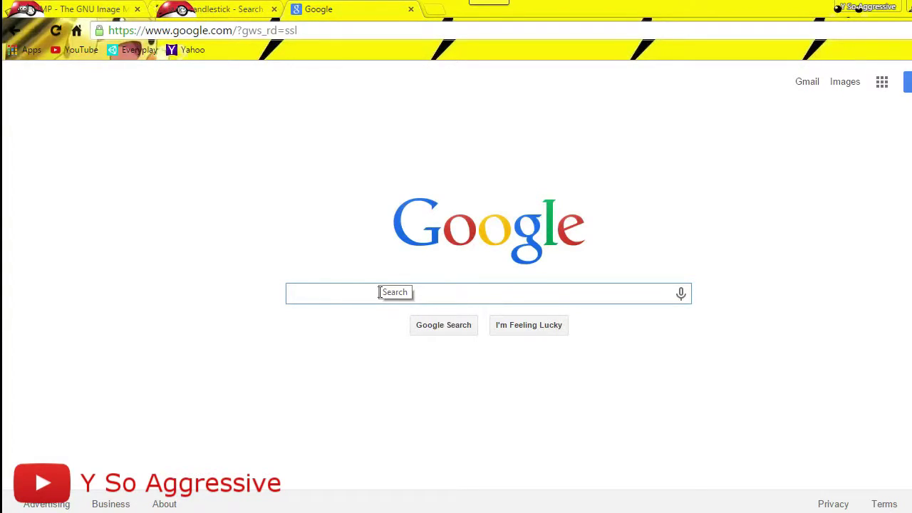
pyautogui.write('crossy')
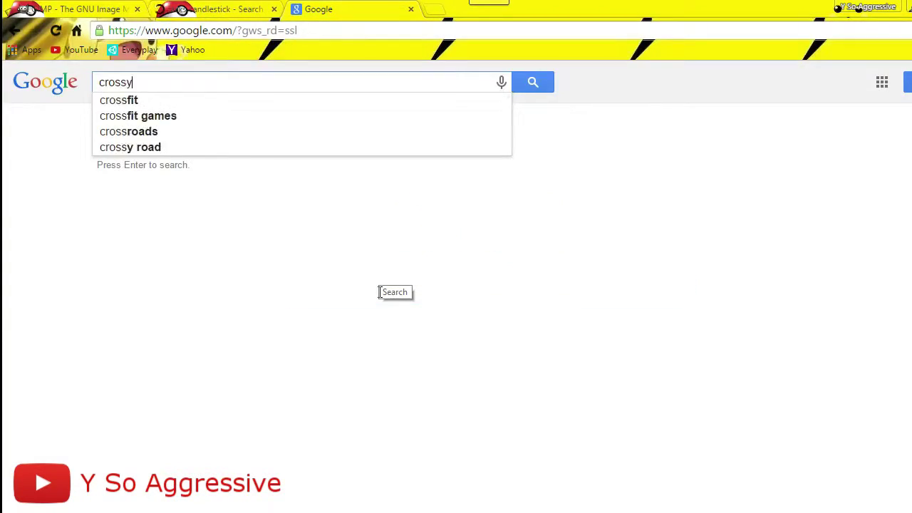
pyautogui.write(' road')
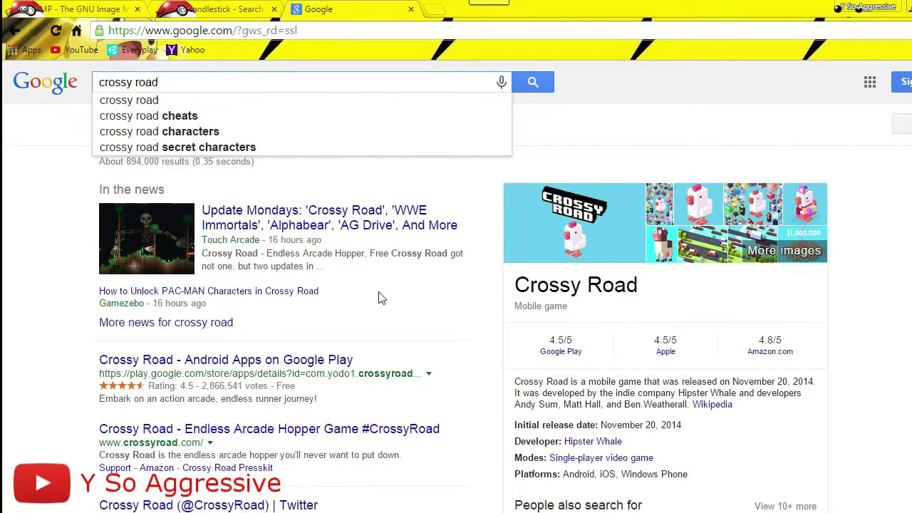
pyautogui.press('Return')
pyautogui.click(203, 127)
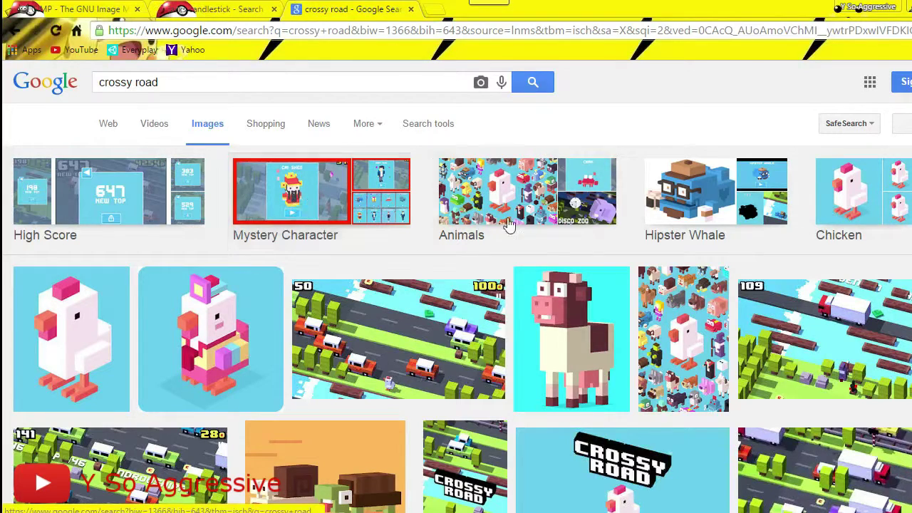
pyautogui.click(502, 218)
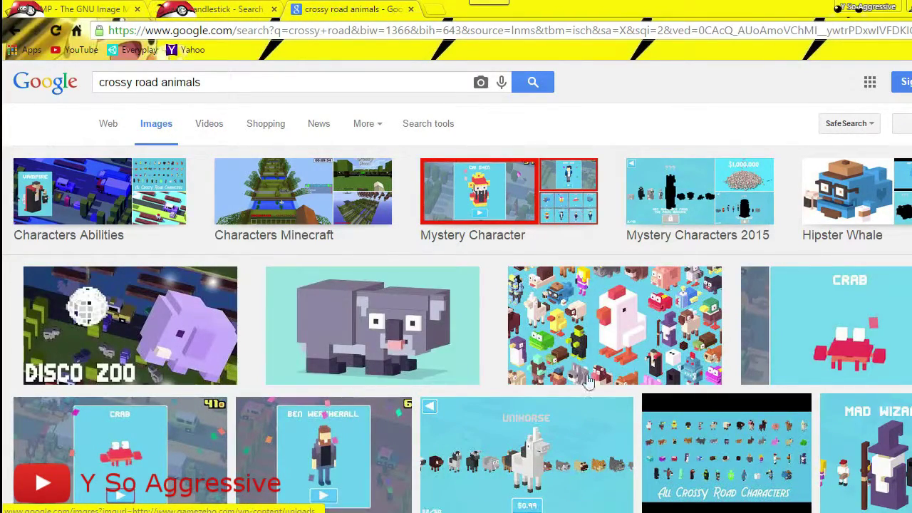
# View the chicken characters picture at full size, cancel saving it, and return to results.
pyautogui.click(595, 326)
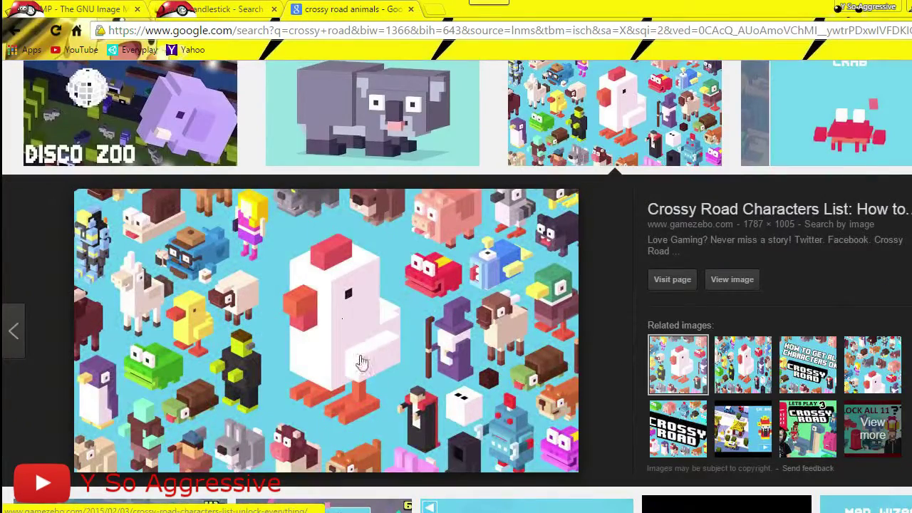
pyautogui.click(733, 284)
pyautogui.rightClick(304, 220)
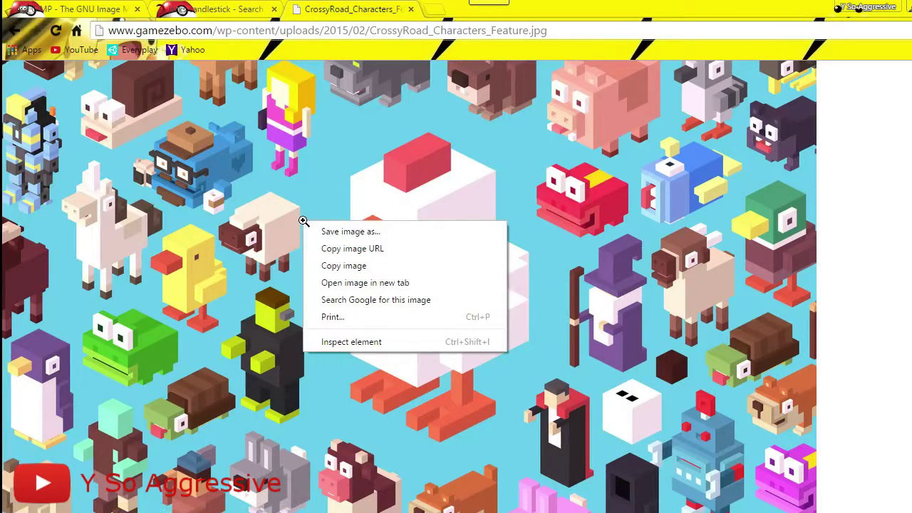
pyautogui.click(331, 233)
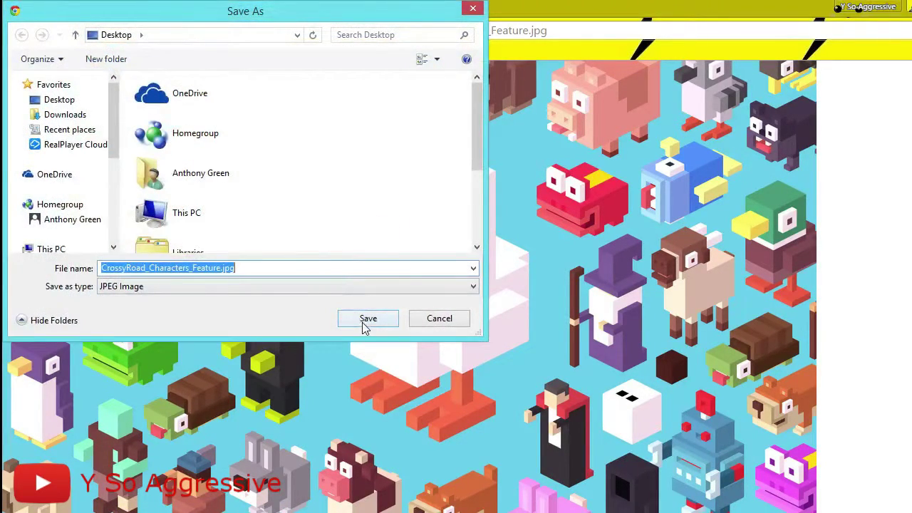
pyautogui.click(438, 319)
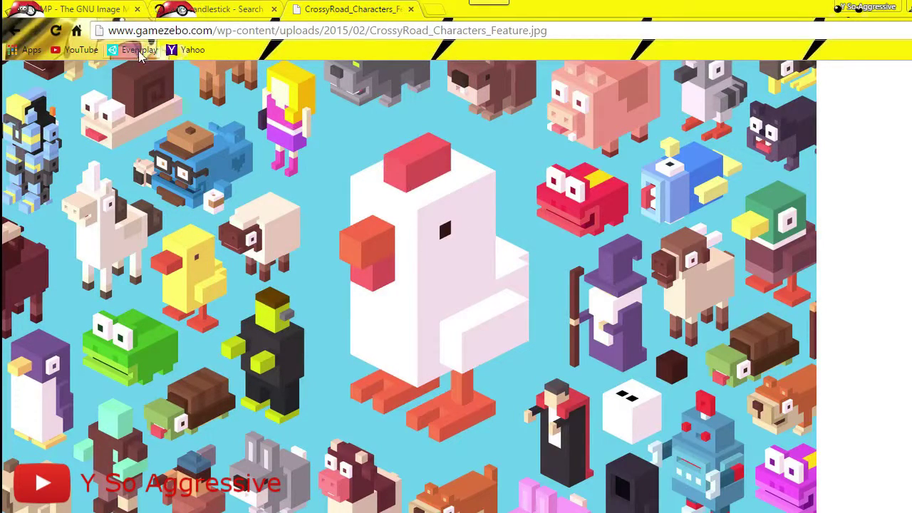
pyautogui.click(14, 31)
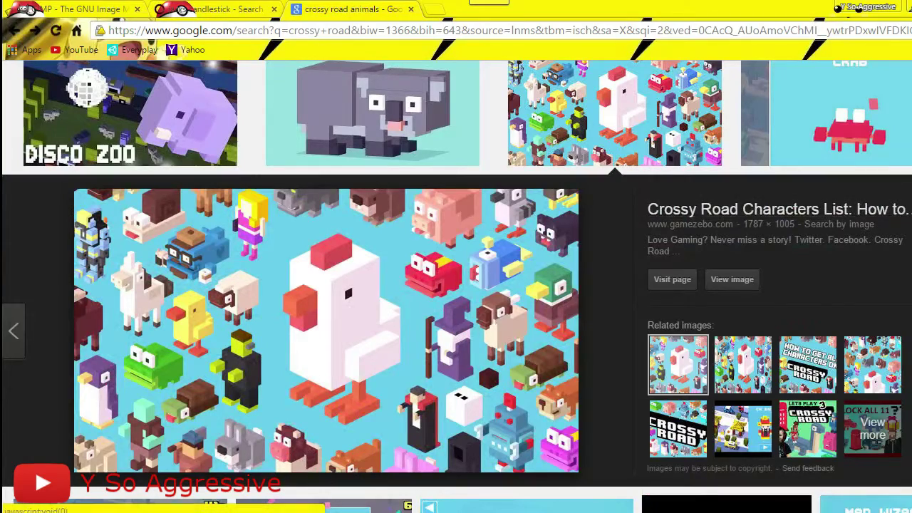
# Close the chicken preview, then preview and close the koala picture.
pyautogui.press('Escape')
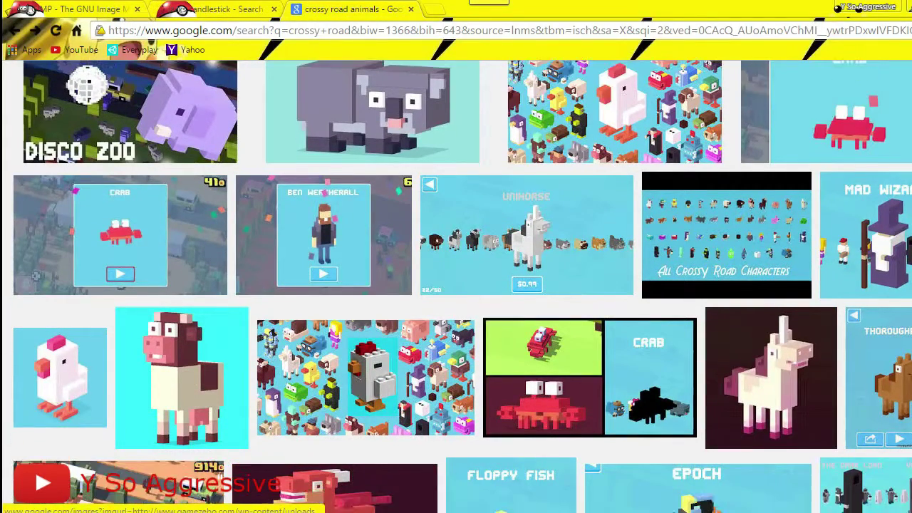
pyautogui.scroll(5, 666, 164)
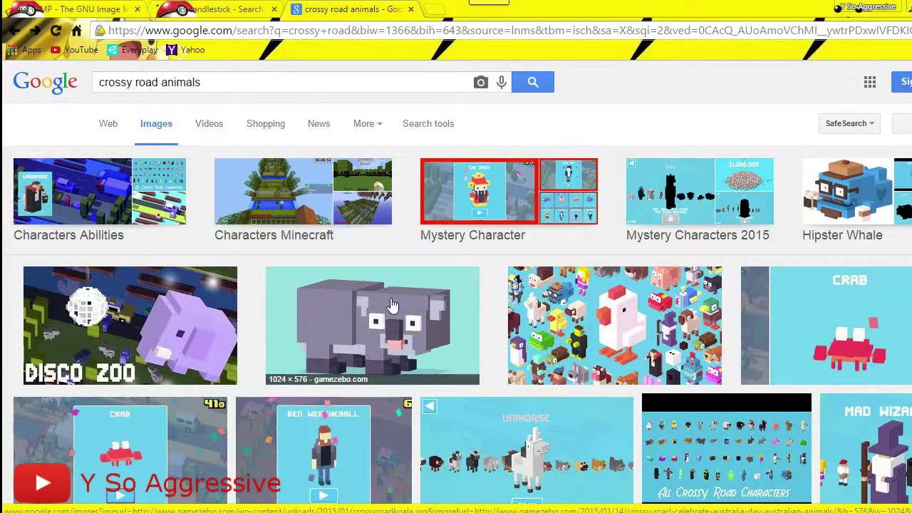
pyautogui.click(447, 322)
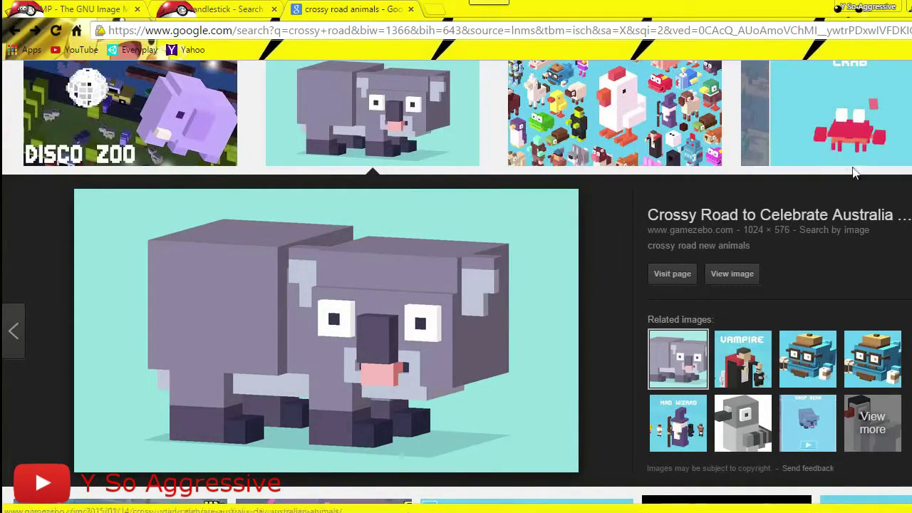
pyautogui.click(899, 199)
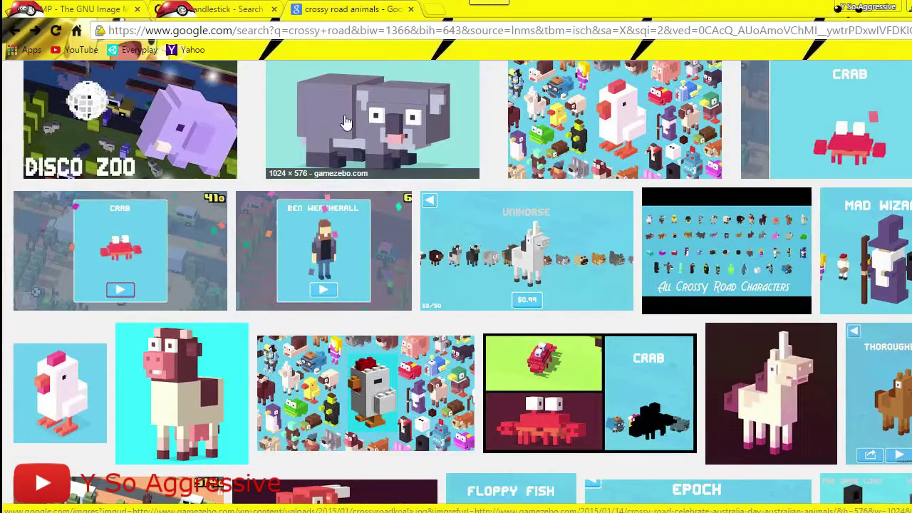
# Change the search to 'crossy road cow png' and preview the first cow image.
pyautogui.scroll(3, 456, 320)
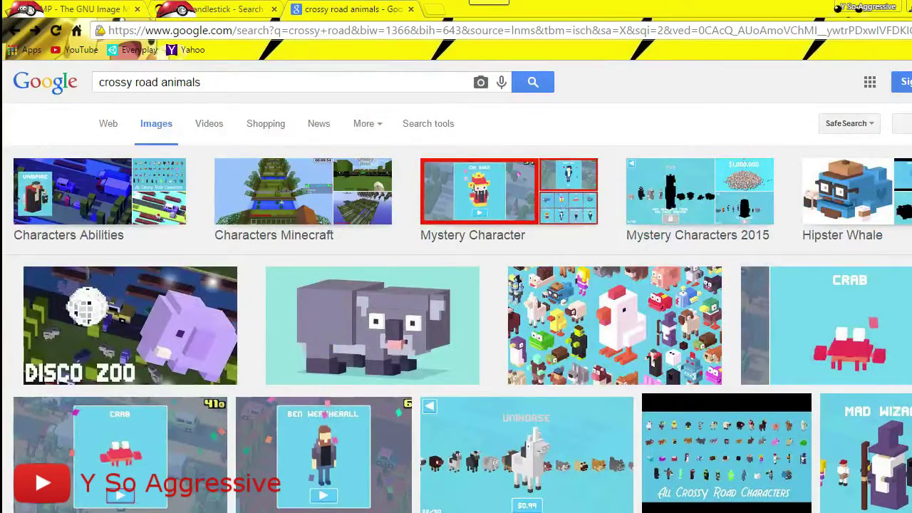
pyautogui.moveTo(250, 85); pyautogui.dragTo(163, 94)
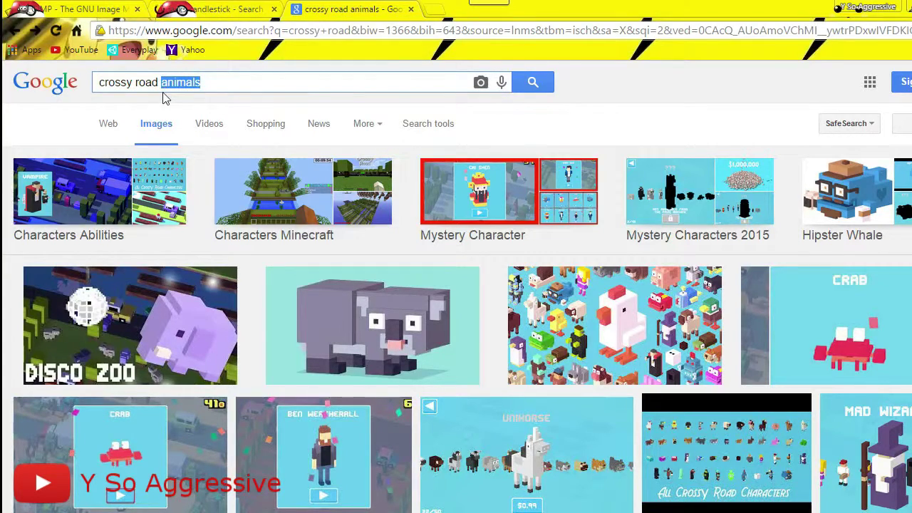
pyautogui.write('cow ')
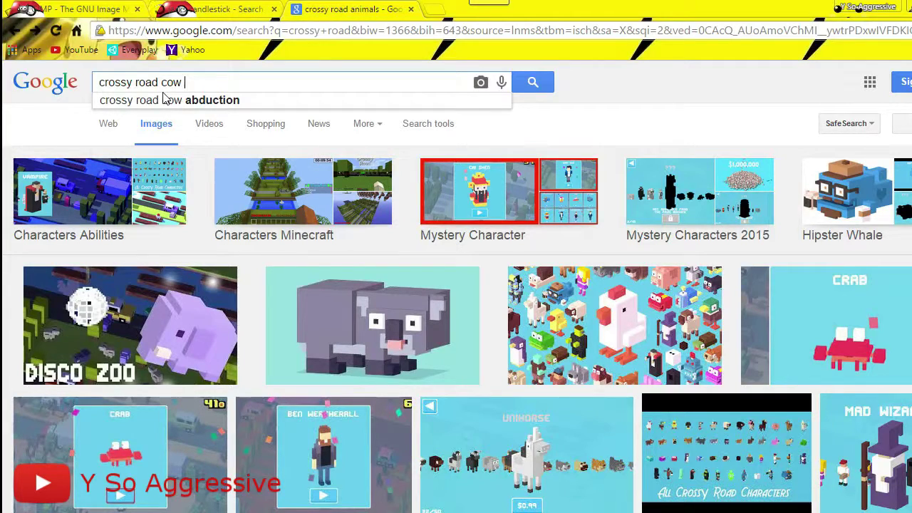
pyautogui.write('png')
pyautogui.press('Return')
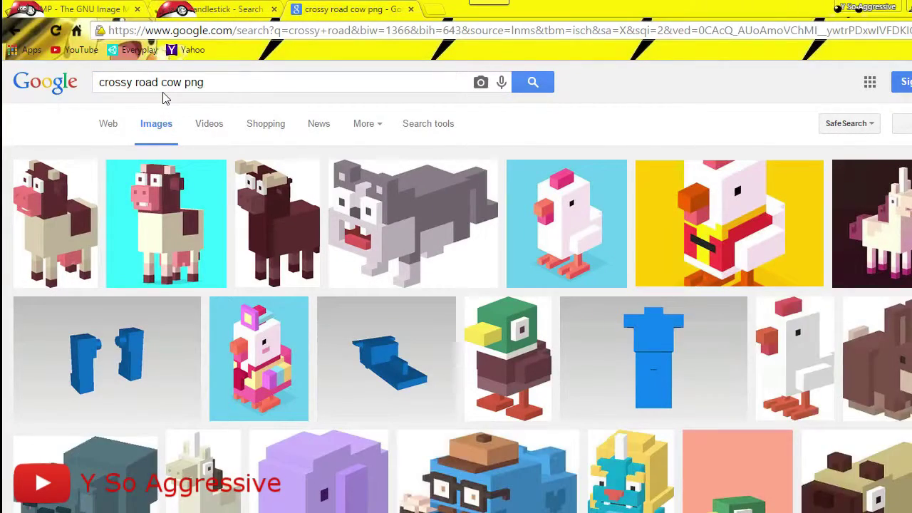
pyautogui.click(65, 227)
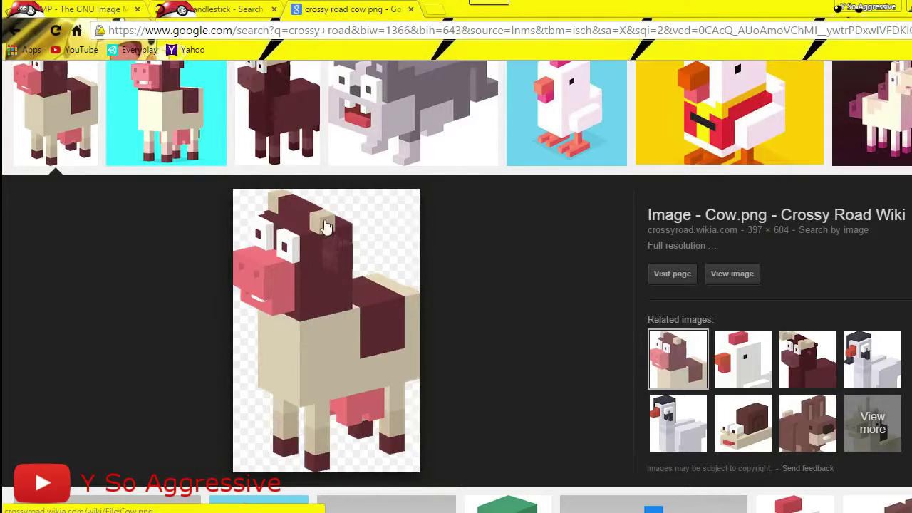
pyautogui.press('Escape')
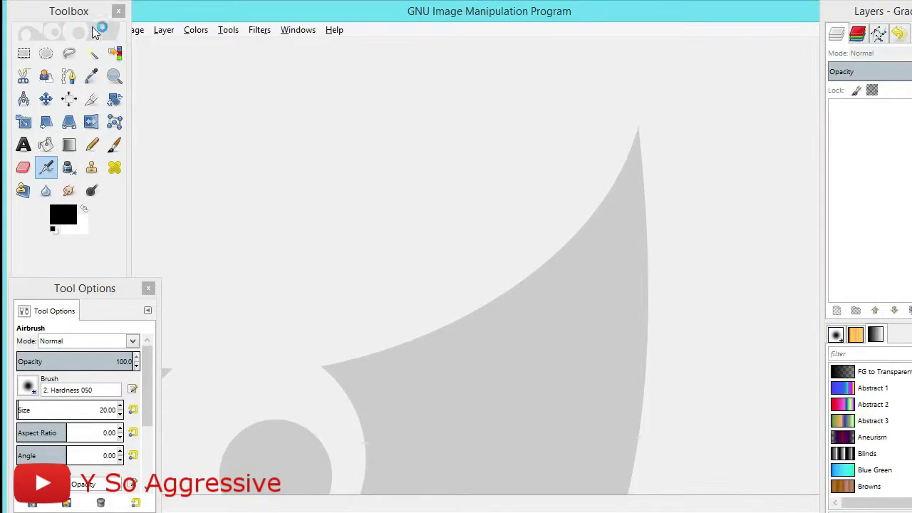
# Move the Toolbox and Layers windows down and open Crossy Road Pac Man 256.jpg from the Desktop.
pyautogui.moveTo(87, 16); pyautogui.dragTo(88, 55)
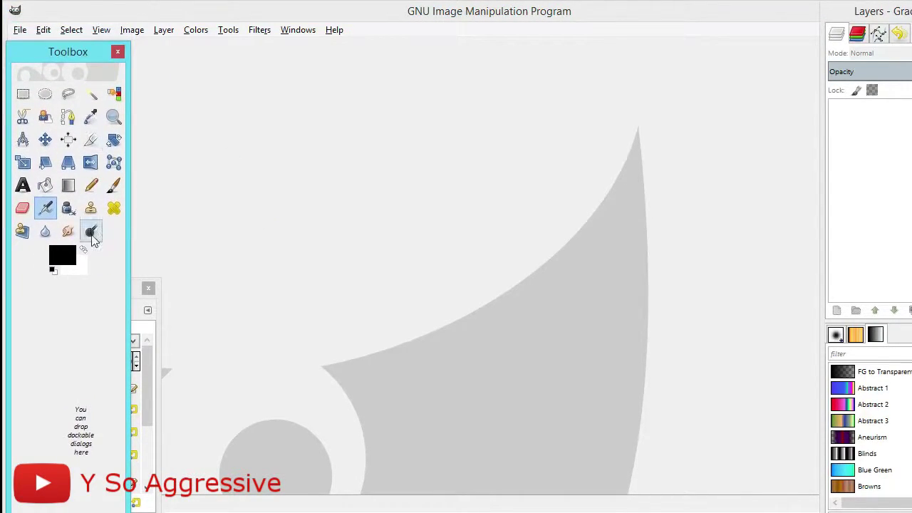
pyautogui.moveTo(877, 11); pyautogui.dragTo(878, 57)
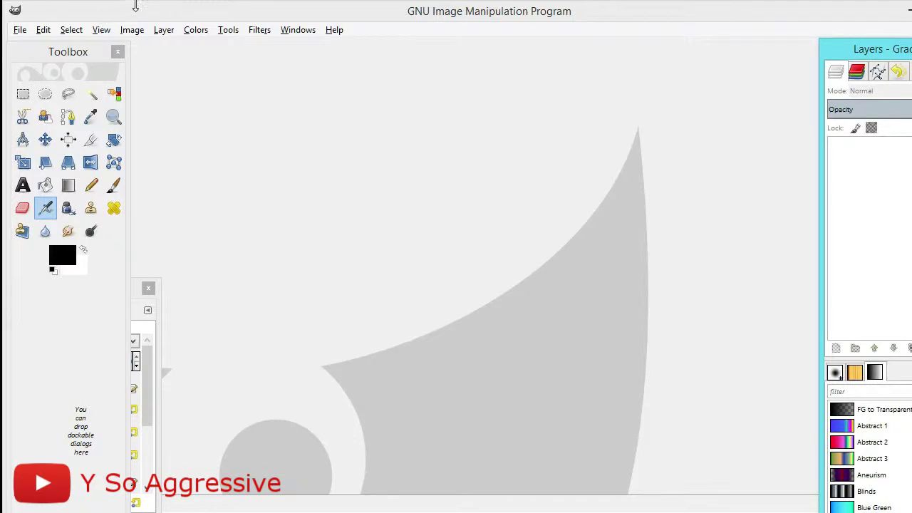
pyautogui.click(20, 32)
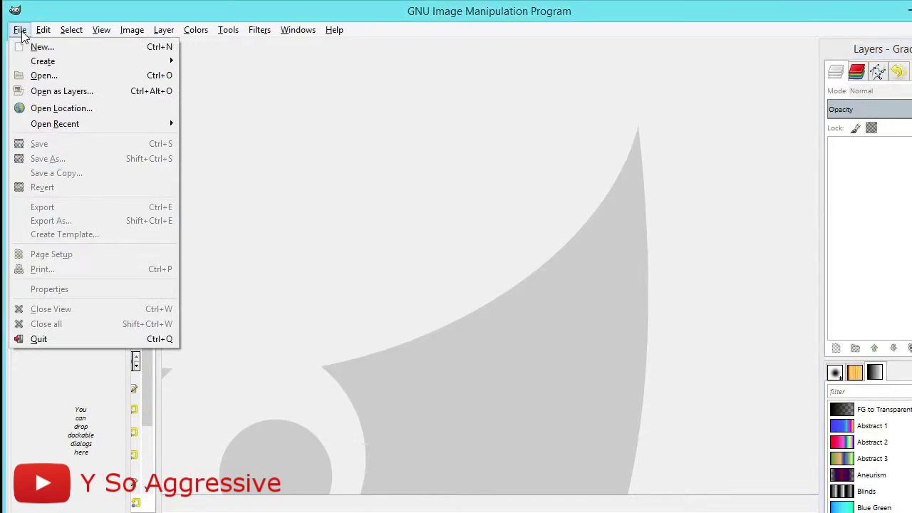
pyautogui.click(35, 75)
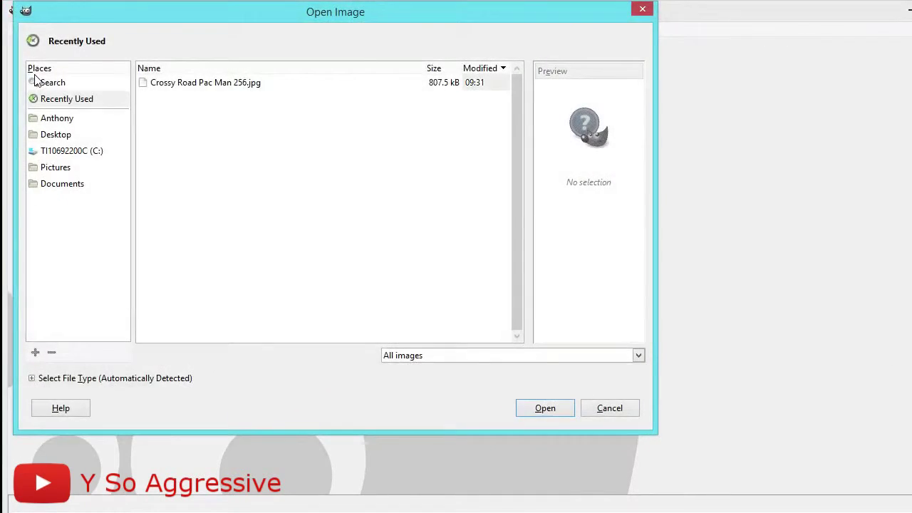
pyautogui.click(63, 141)
pyautogui.doubleClick(197, 98)
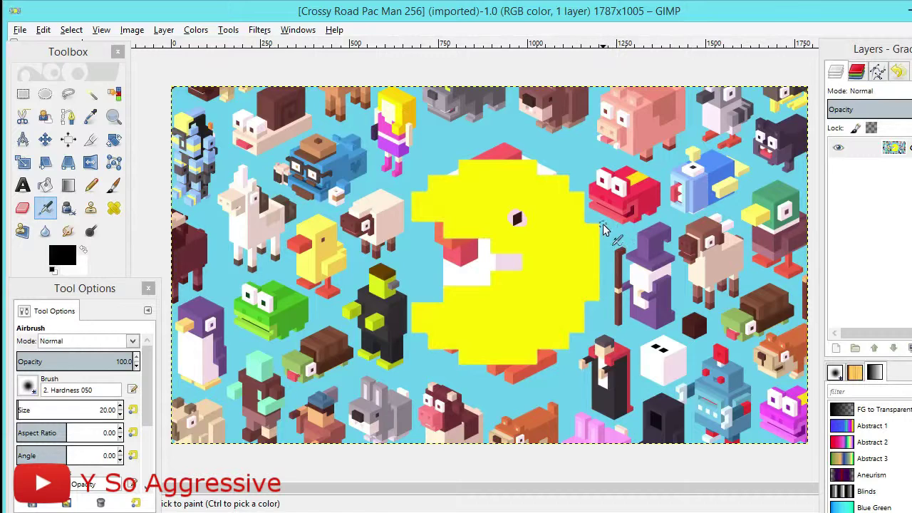
pyautogui.click(261, 33)
# Apply a Gaussian blur with horizontal radius 17 to the Pac-Man image.
pyautogui.moveTo(276, 99)
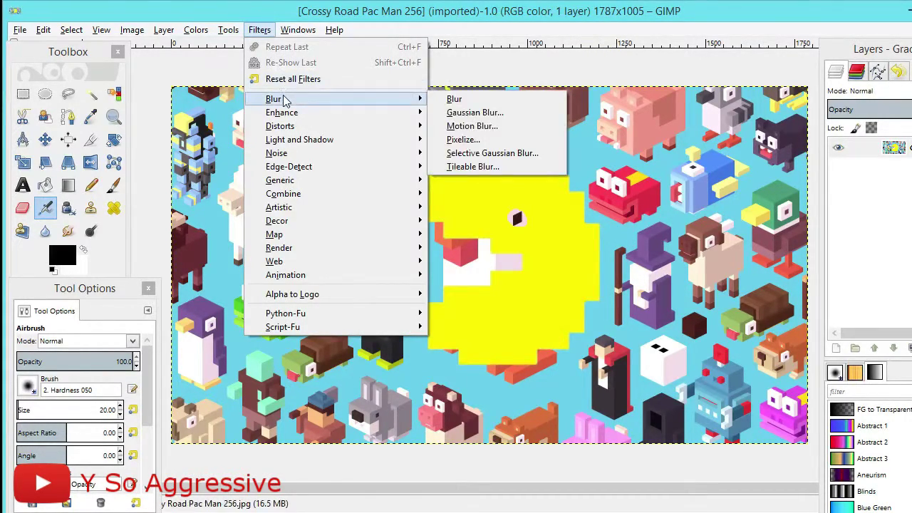
pyautogui.click(463, 112)
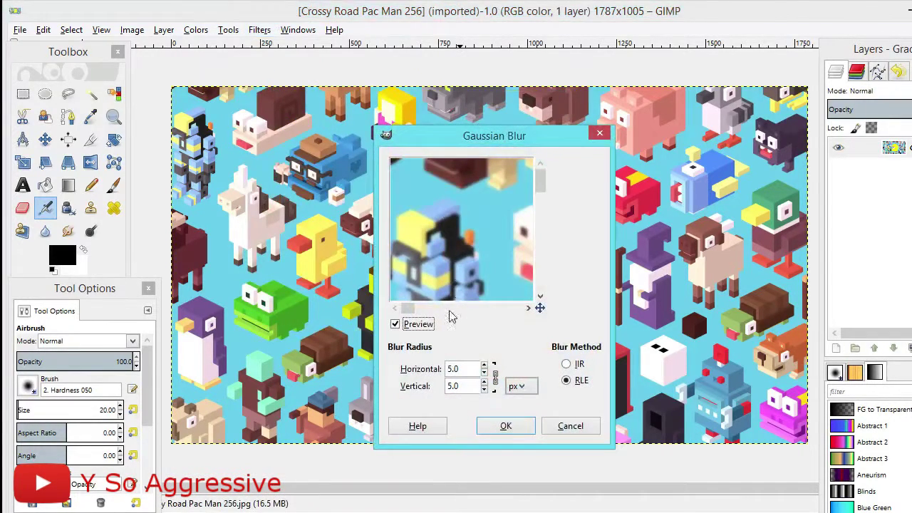
pyautogui.moveTo(464, 369); pyautogui.dragTo(437, 368)
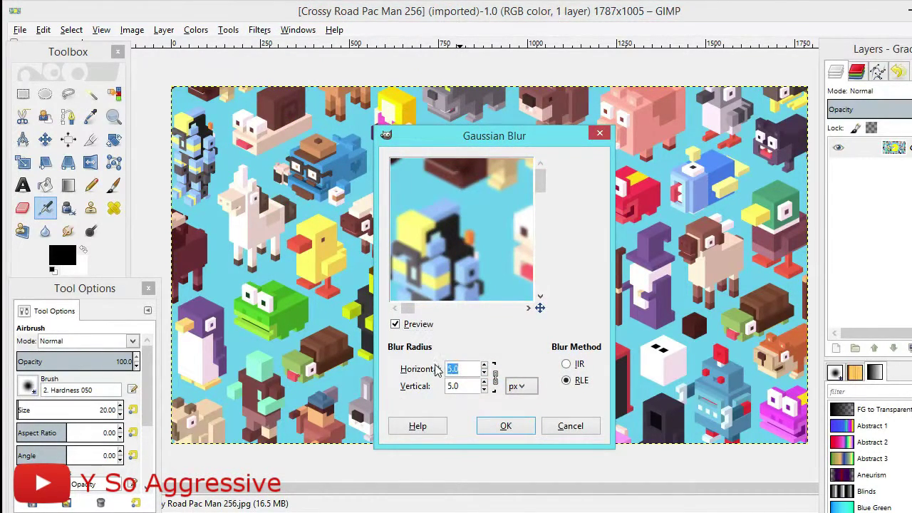
pyautogui.write('17')
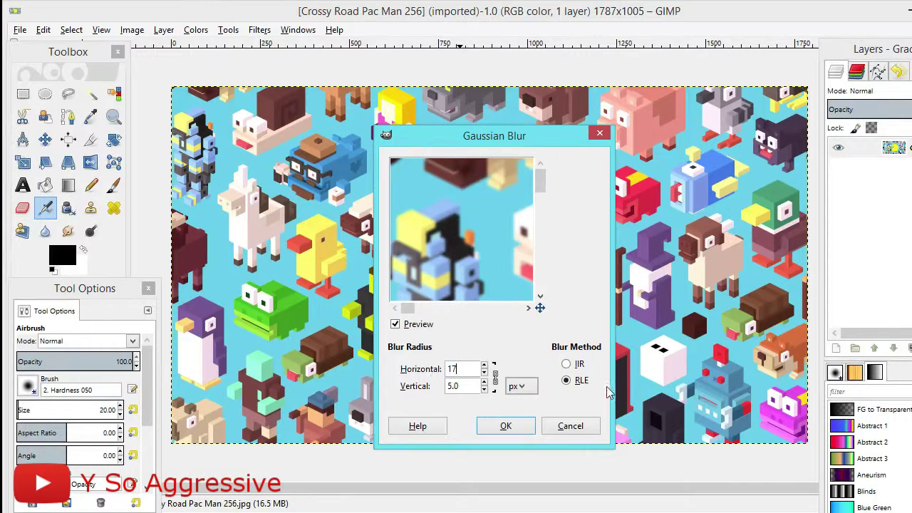
pyautogui.click(504, 426)
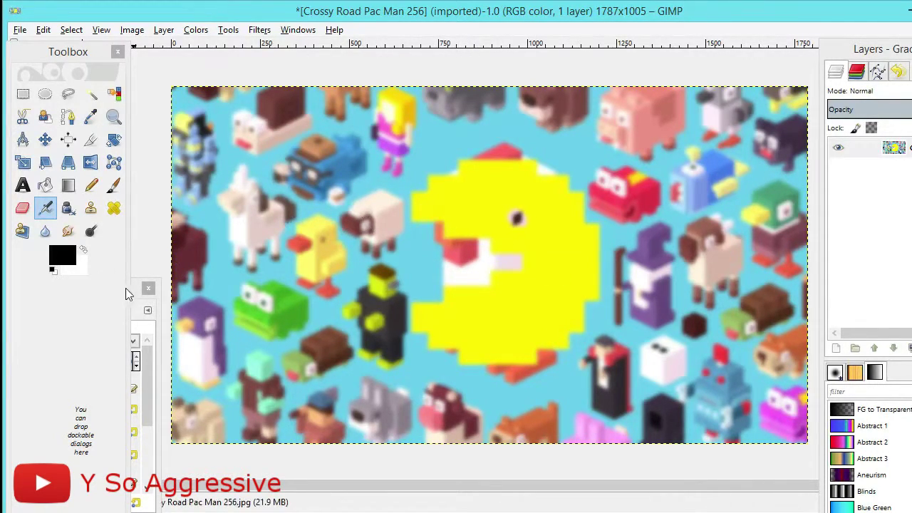
# Draw a text box over the whole image and type 'Getting To 200 On Crossy Road'.
pyautogui.click(24, 186)
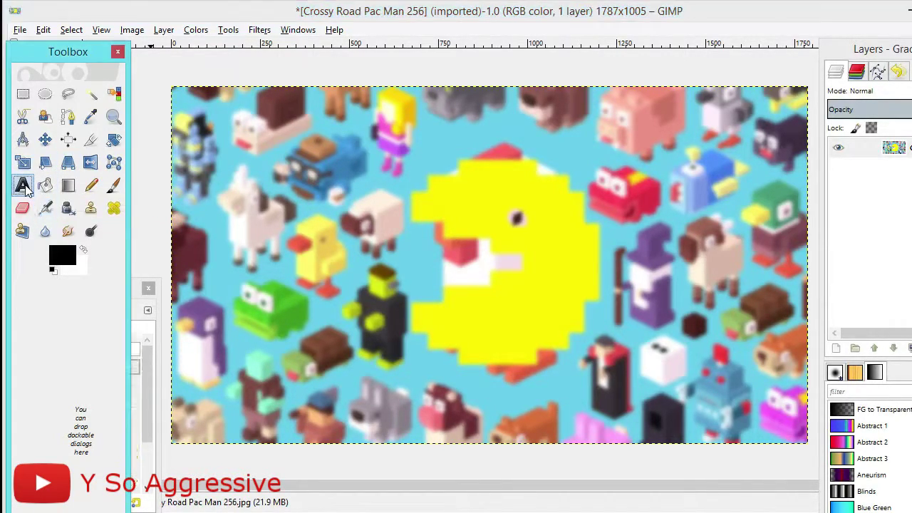
pyautogui.click(172, 89)
pyautogui.moveTo(171, 88)
pyautogui.mouseDown()
pyautogui.moveTo(590, 346)
pyautogui.moveTo(707, 443)
pyautogui.moveTo(807, 444)
pyautogui.mouseUp()
pyautogui.moveTo(769, 78); pyautogui.dragTo(748, 70)
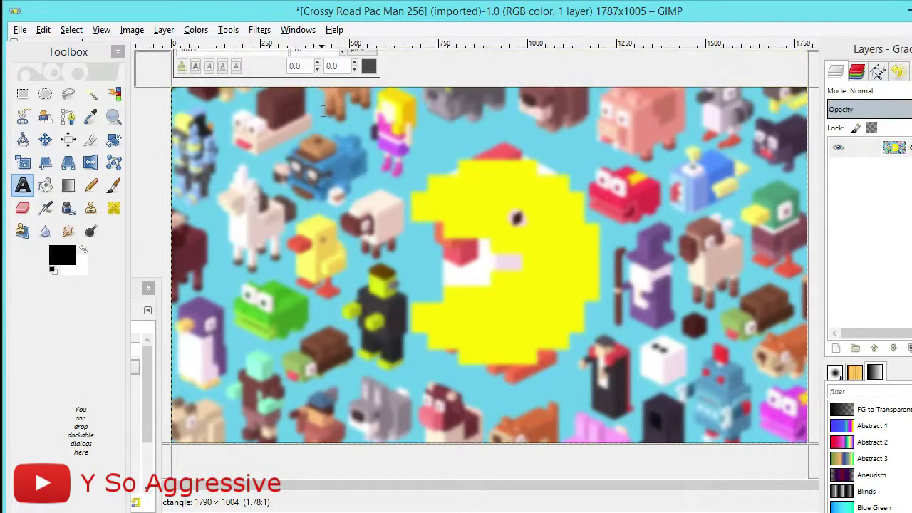
pyautogui.moveTo(157, 171); pyautogui.dragTo(158, 171)
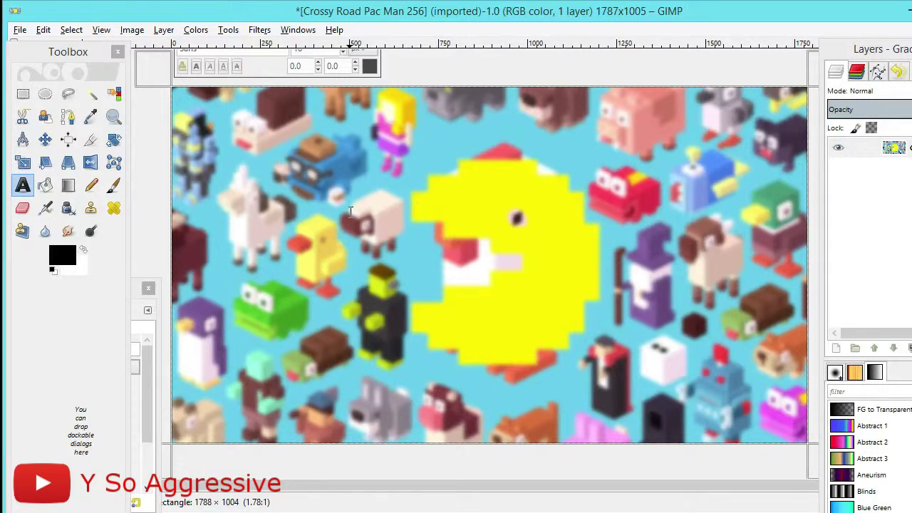
pyautogui.write('Gettin')
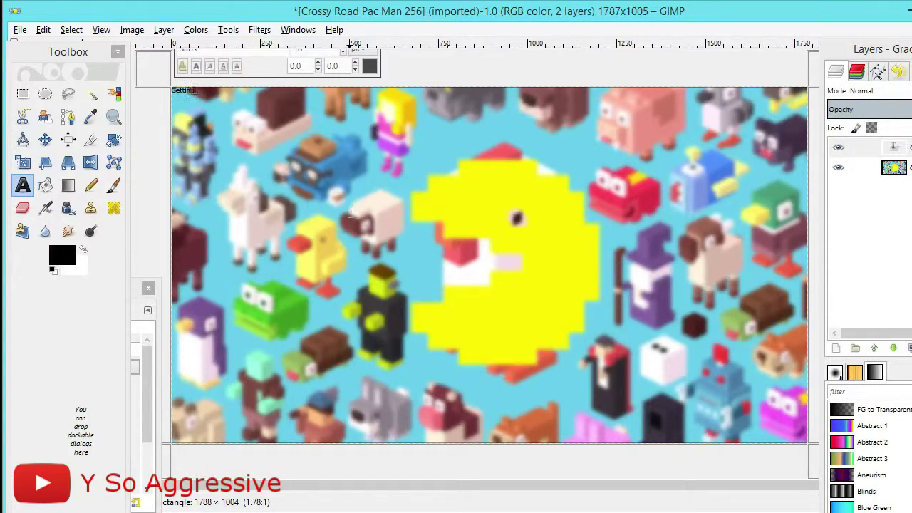
pyautogui.write('g To 201 On Cros')
pyautogui.hotkey('ctrl', 'a')
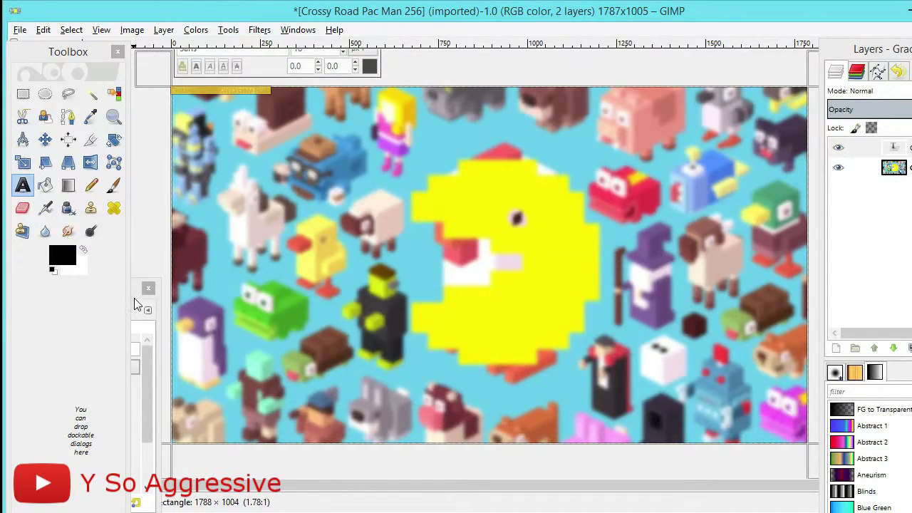
pyautogui.click(138, 301)
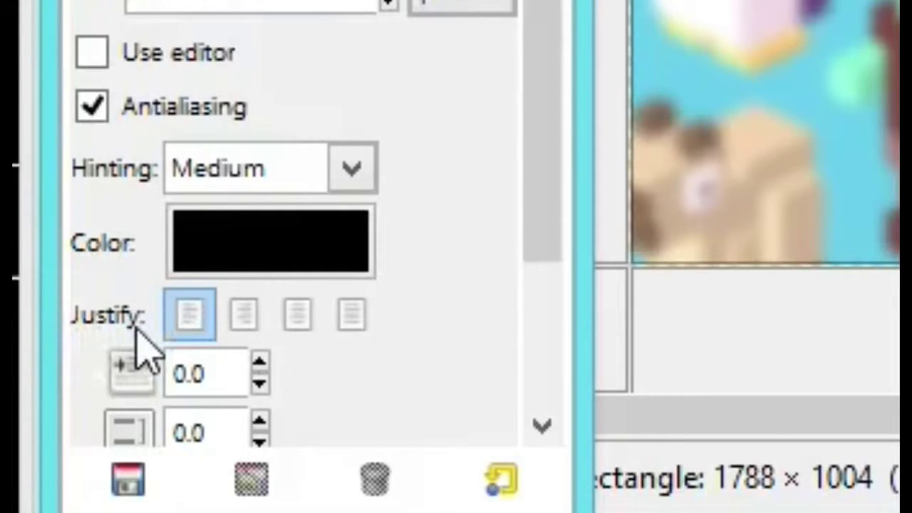
# Centre-justify the title text and set its size to 200 px.
pyautogui.click(299, 324)
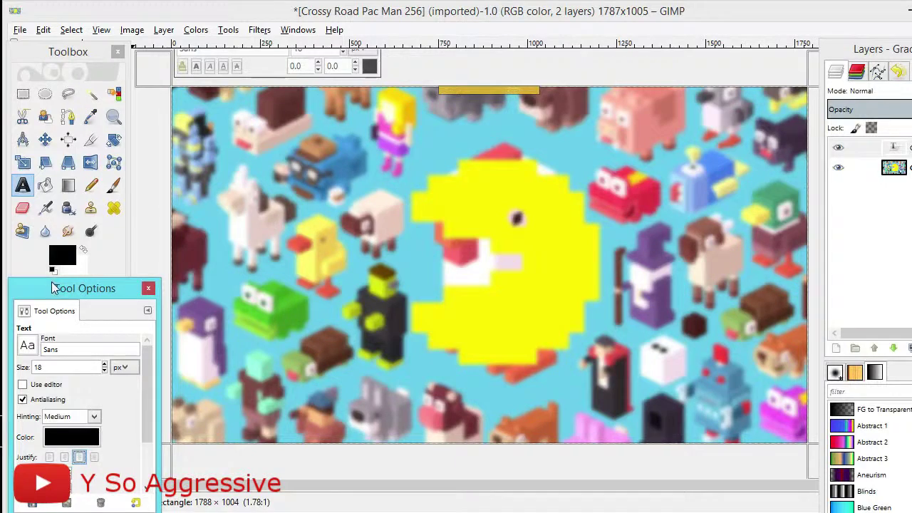
pyautogui.moveTo(47, 366); pyautogui.dragTo(3, 366)
pyautogui.write('200')
pyautogui.press('Return')
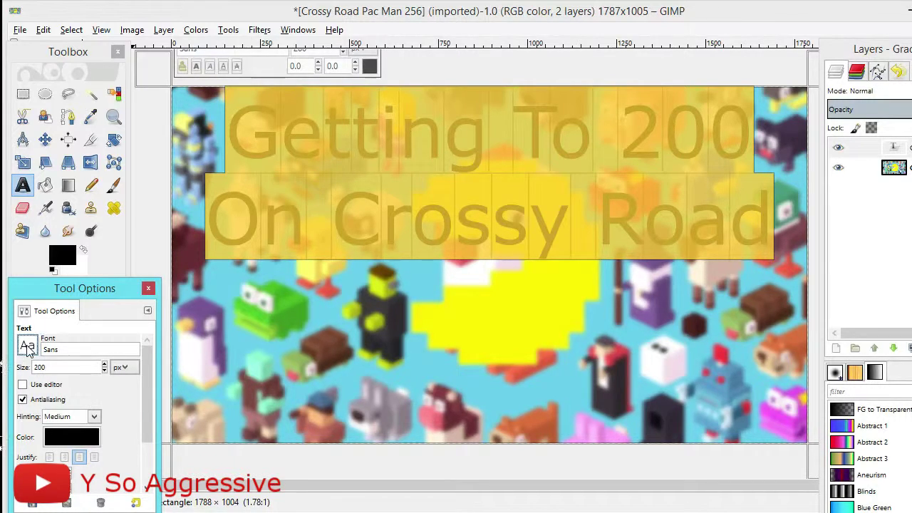
pyautogui.click(27, 347)
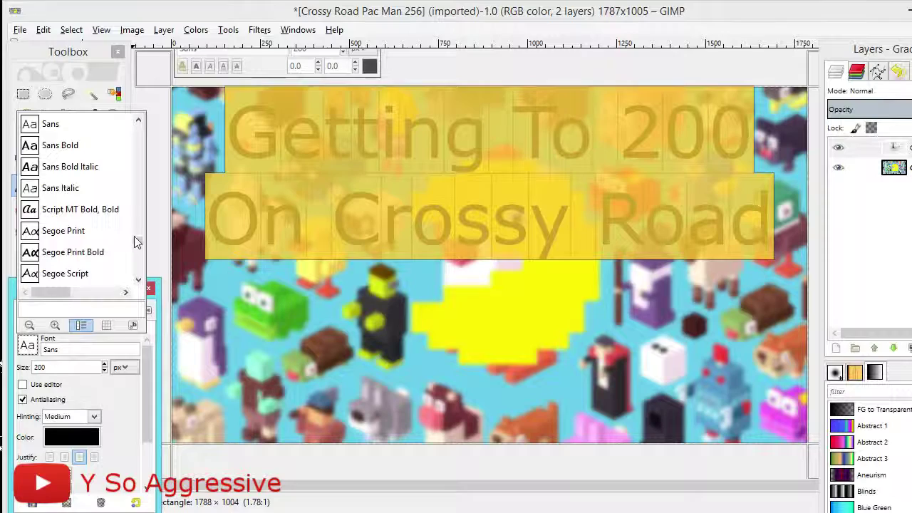
pyautogui.moveTo(137, 243); pyautogui.dragTo(122, 199)
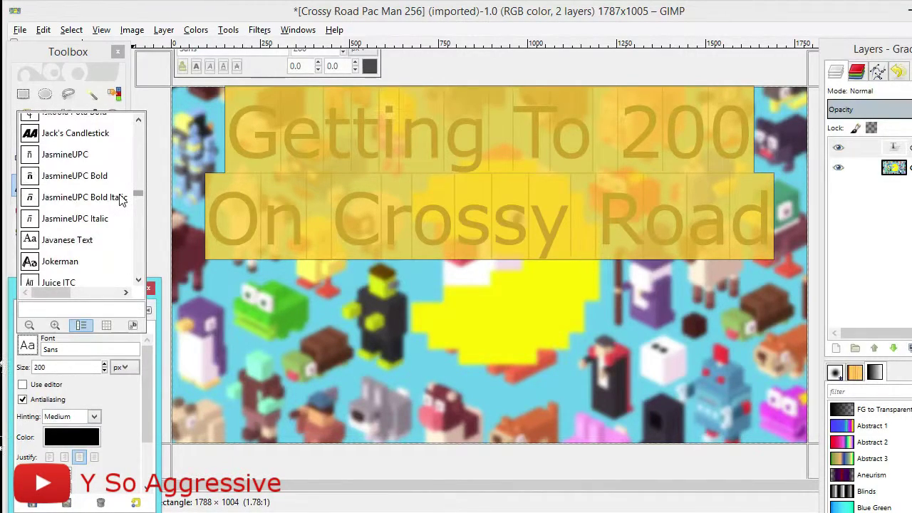
# Set the title font to Jack's Candlestick and drag the text box lower on the image.
pyautogui.click(81, 137)
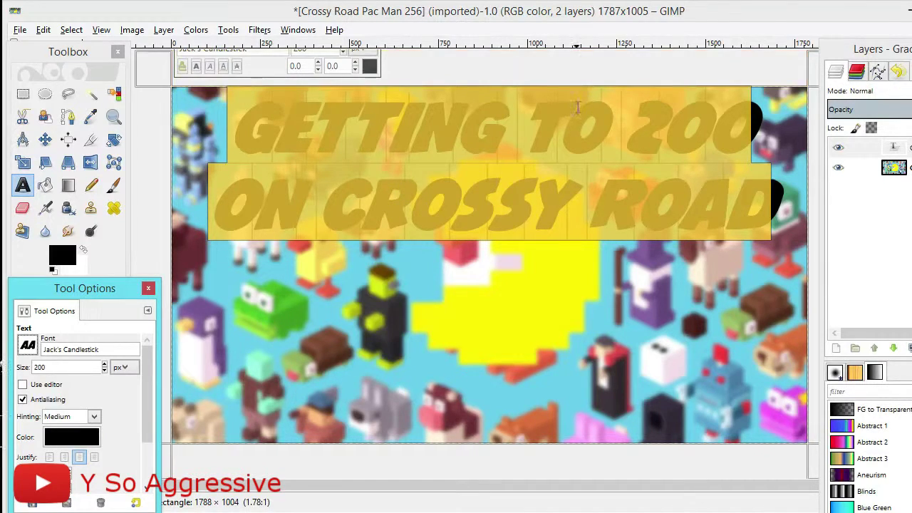
pyautogui.moveTo(544, 67); pyautogui.dragTo(534, 179)
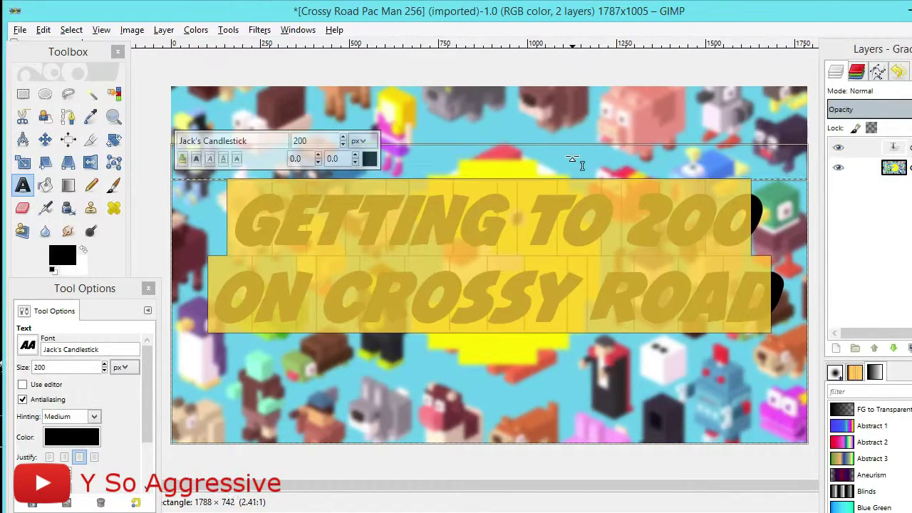
pyautogui.moveTo(578, 160); pyautogui.dragTo(568, 171)
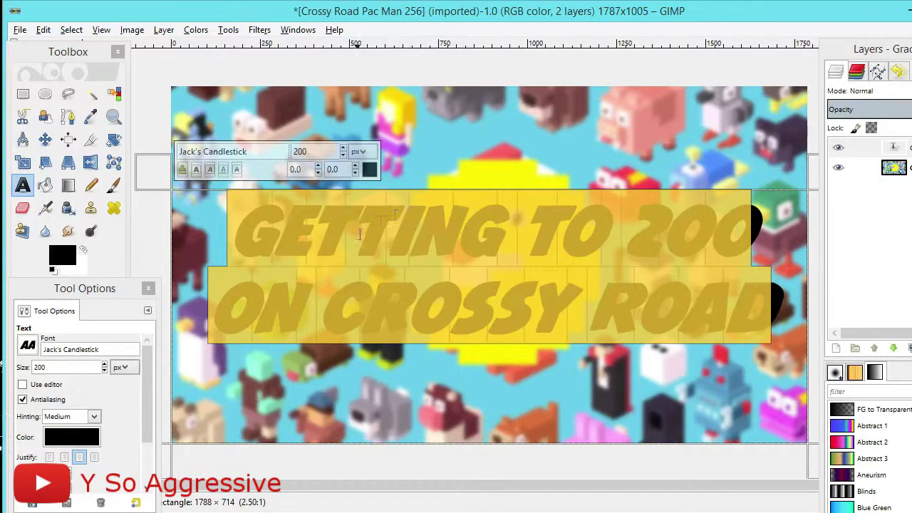
# Change the title text colour to white (ffffff).
pyautogui.click(69, 441)
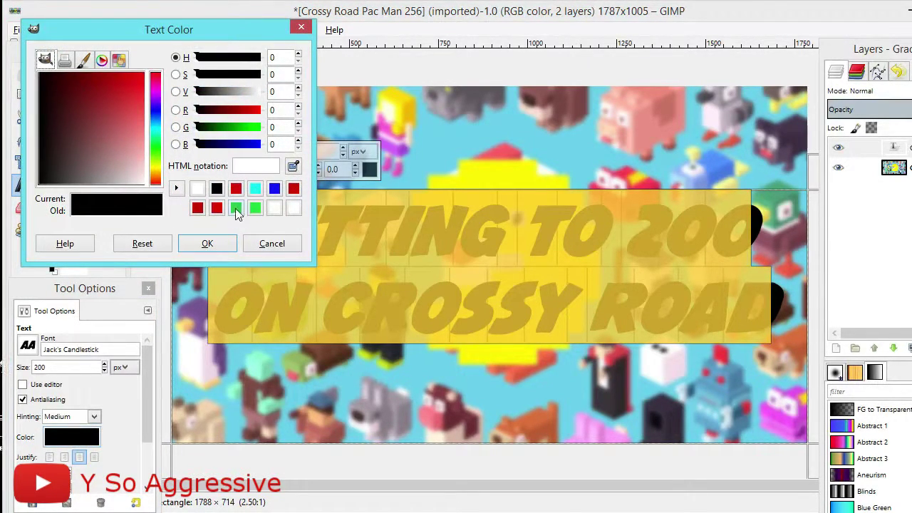
pyautogui.click(198, 188)
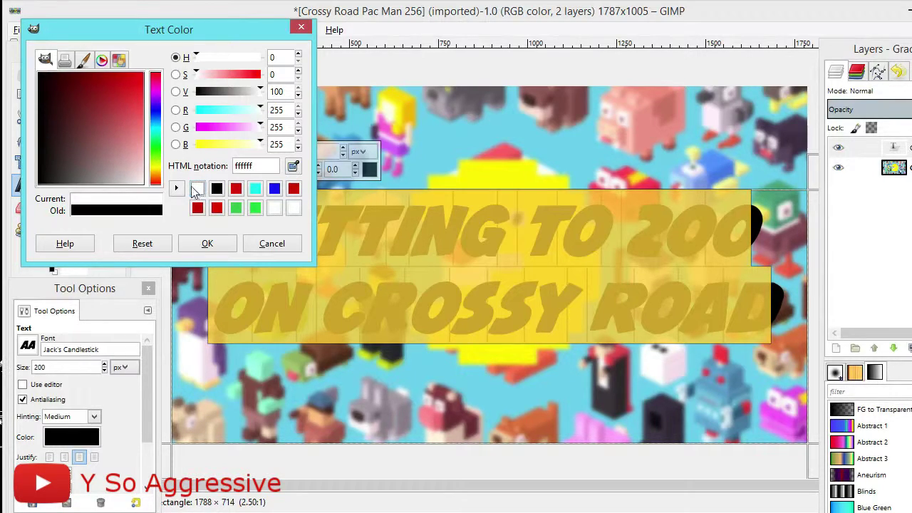
pyautogui.moveTo(128, 171); pyautogui.dragTo(151, 190)
pyautogui.click(198, 247)
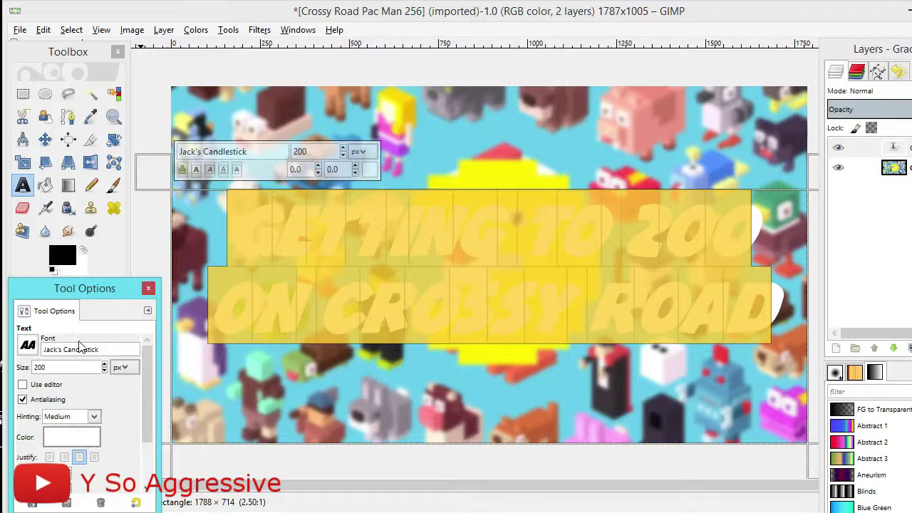
pyautogui.click(45, 184)
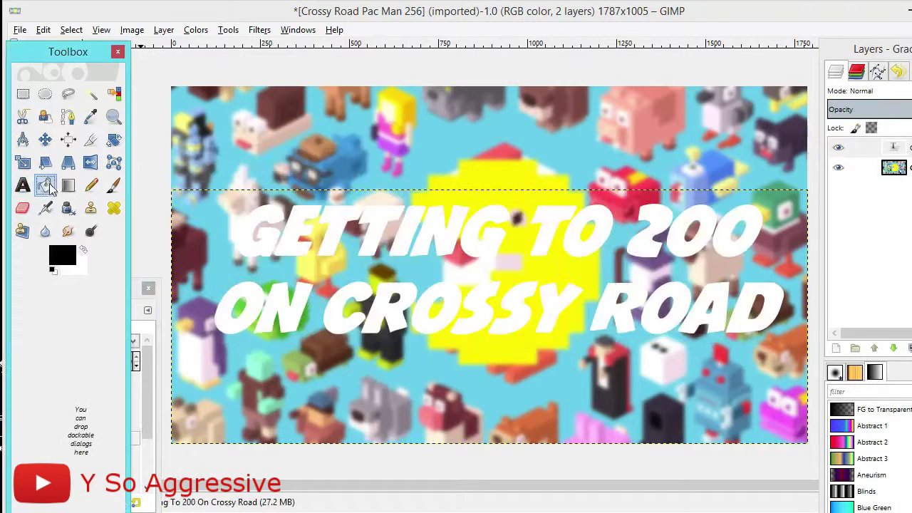
# Add a new transparent layer and move it directly below the title text layer.
pyautogui.click(22, 94)
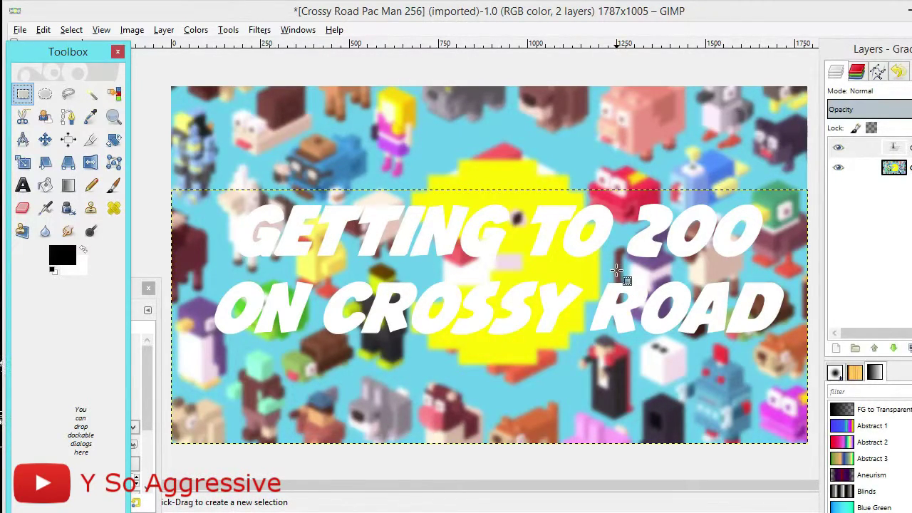
pyautogui.rightClick(886, 261)
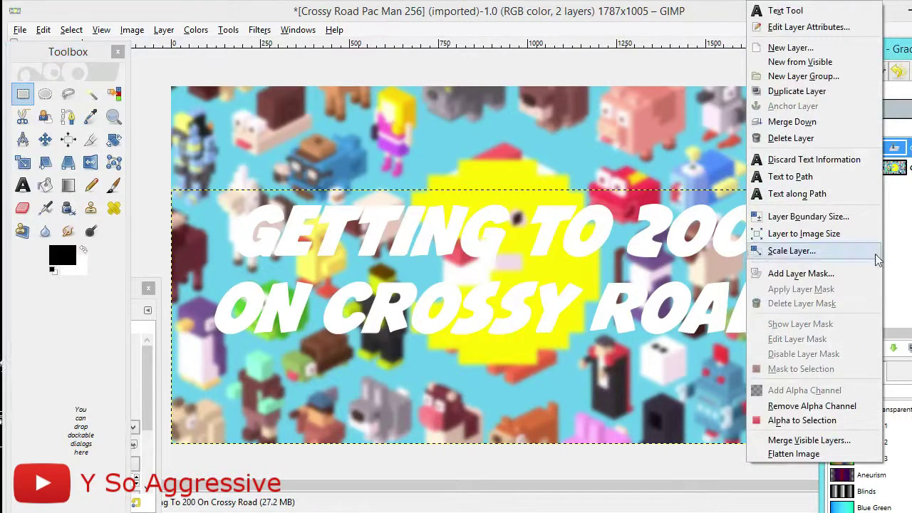
pyautogui.click(786, 50)
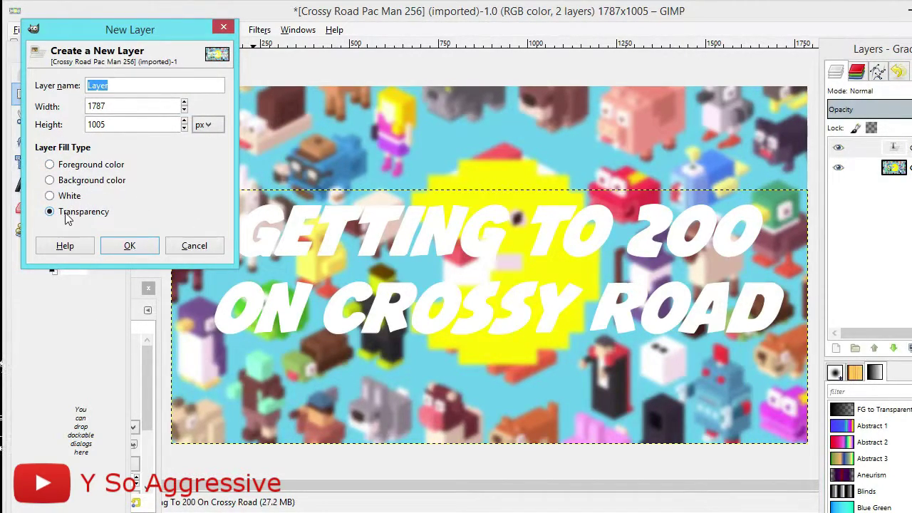
pyautogui.click(128, 245)
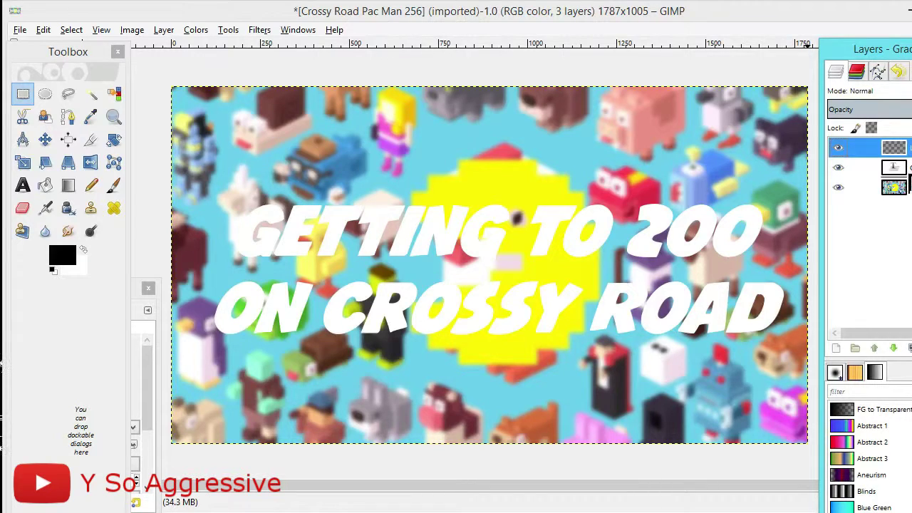
pyautogui.moveTo(909, 183)
pyautogui.mouseDown()
pyautogui.moveTo(897, 171)
pyautogui.moveTo(899, 209)
pyautogui.moveTo(900, 166)
pyautogui.mouseUp()
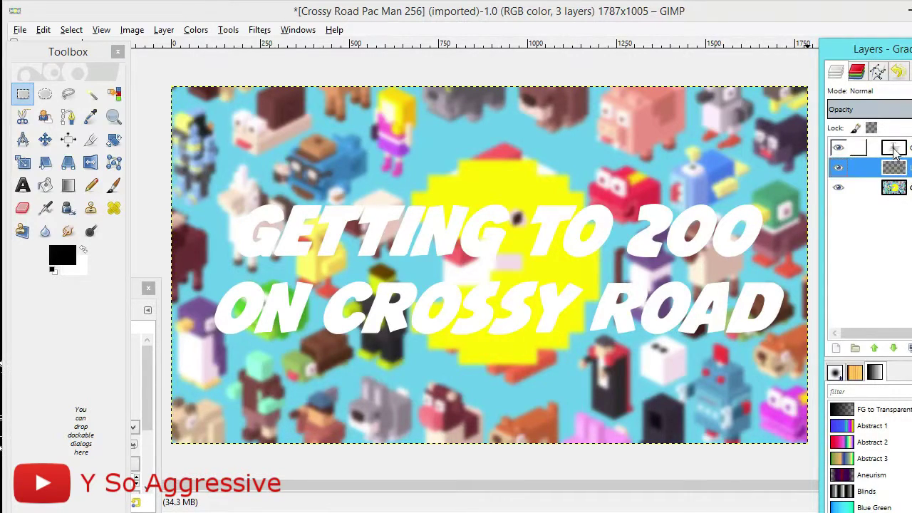
# Convert the title lettering to a path, then select from that path on the transparent layer.
pyautogui.rightClick(895, 148)
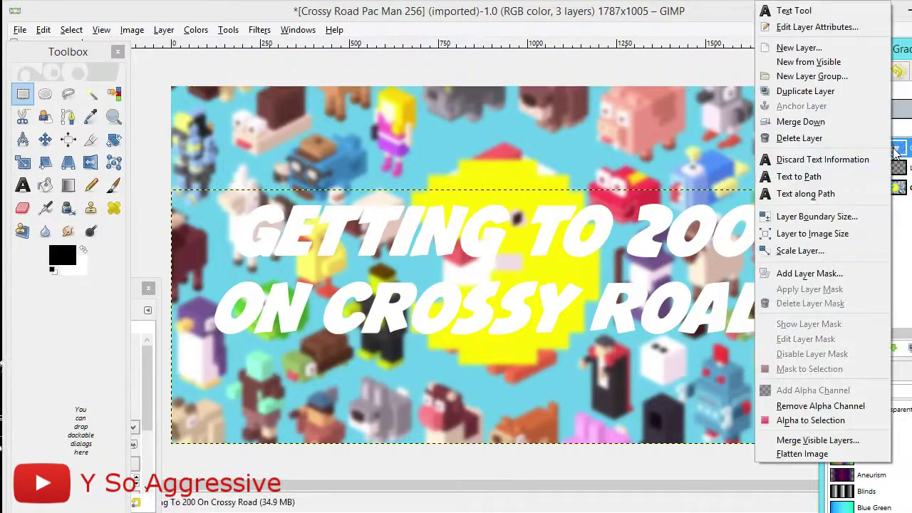
pyautogui.click(837, 182)
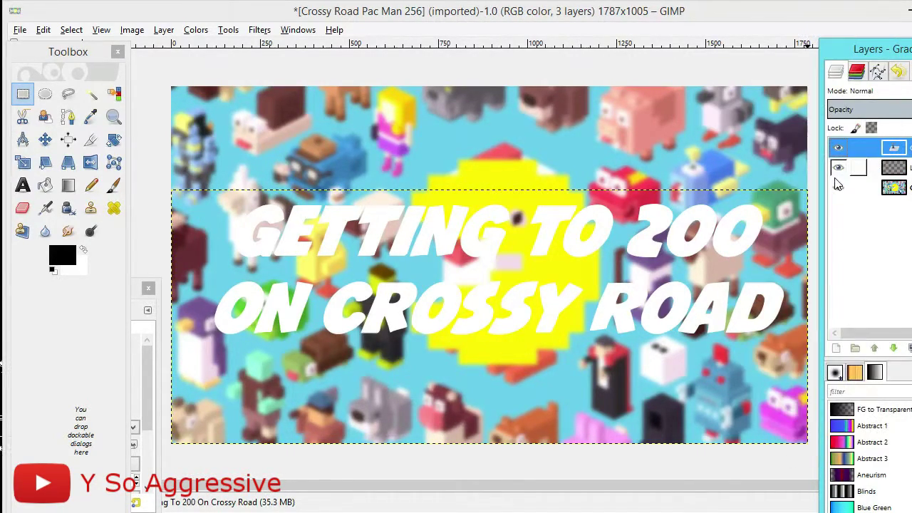
pyautogui.click(901, 168)
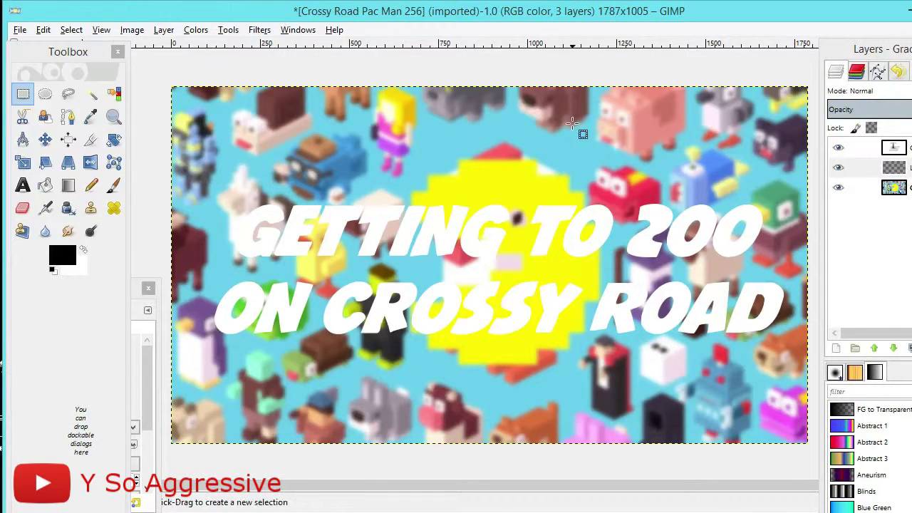
pyautogui.click(862, 168)
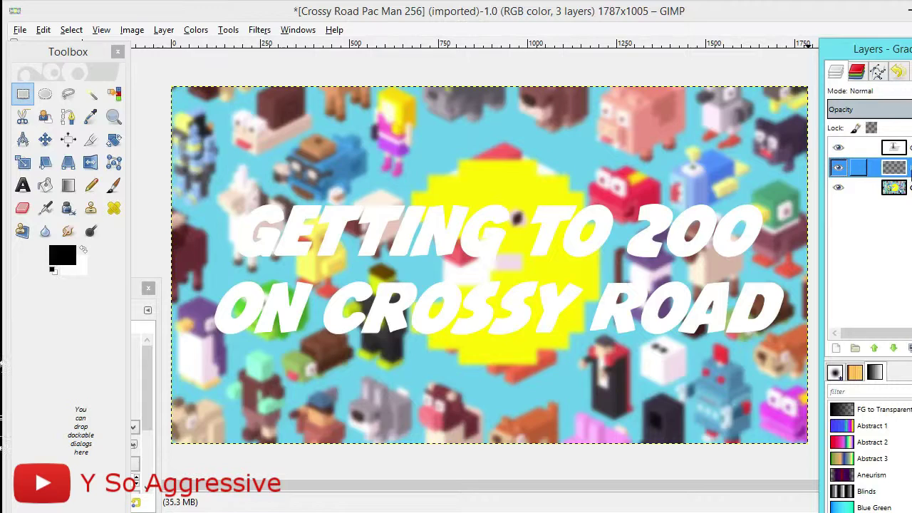
pyautogui.moveTo(910, 168)
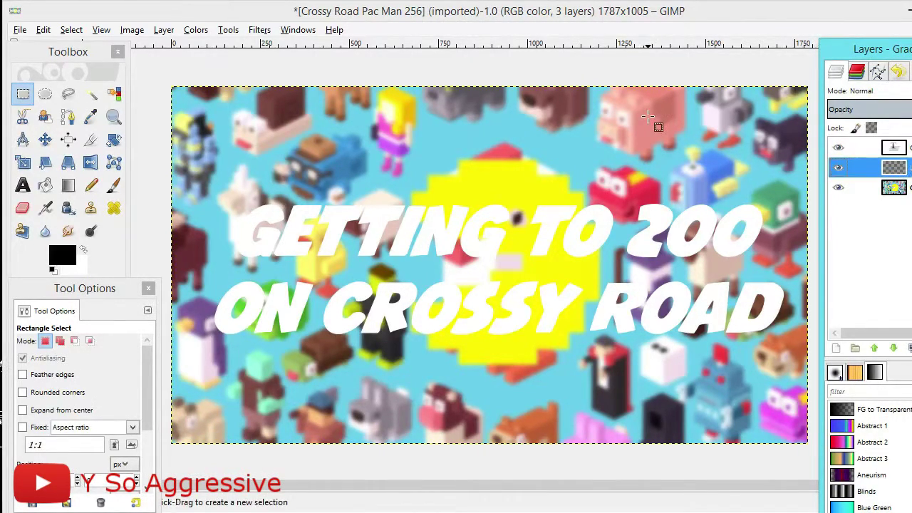
pyautogui.click(72, 30)
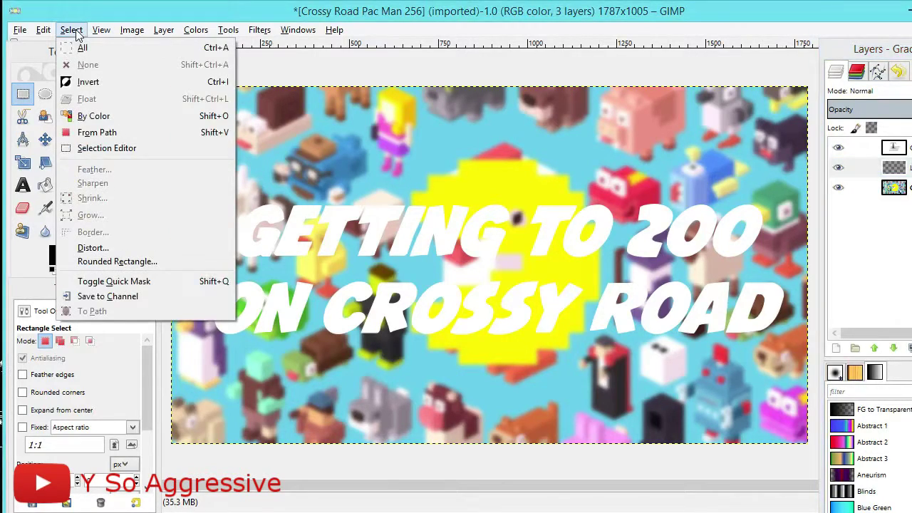
pyautogui.click(89, 136)
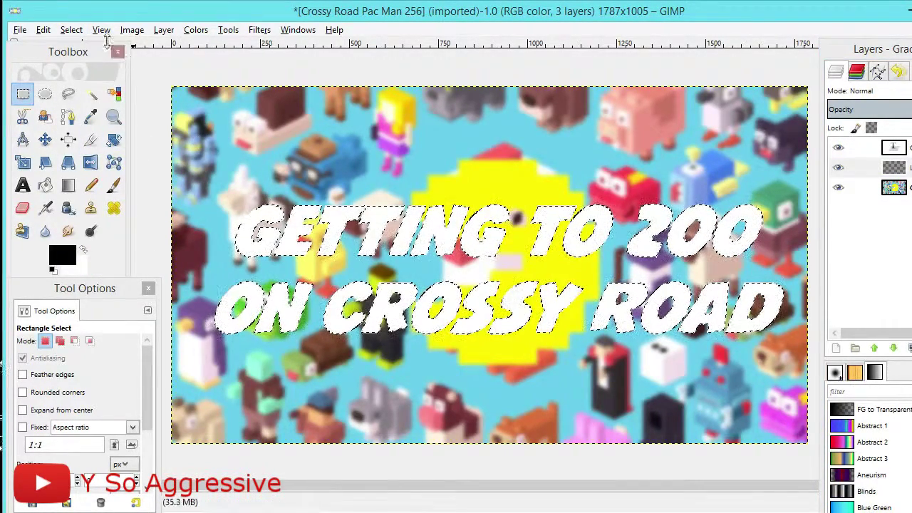
pyautogui.click(76, 31)
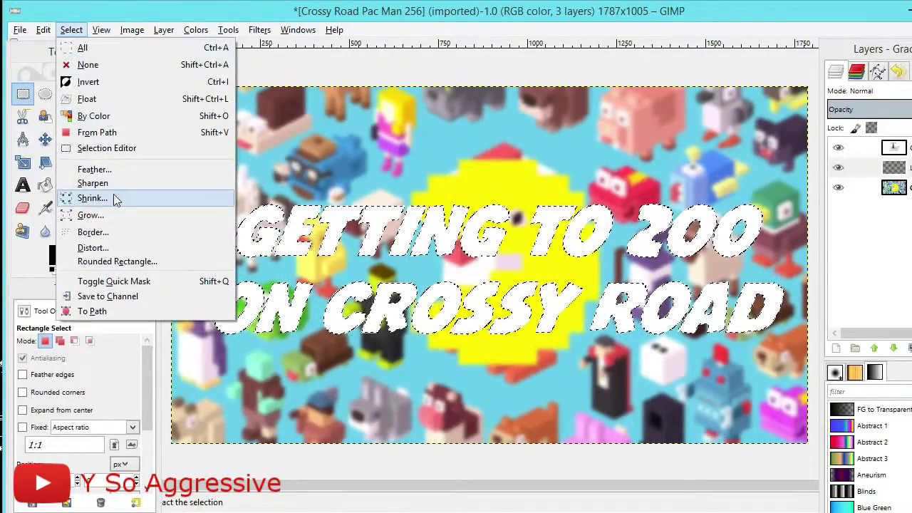
# Grow the lettering selection outward by 6 px.
pyautogui.click(91, 215)
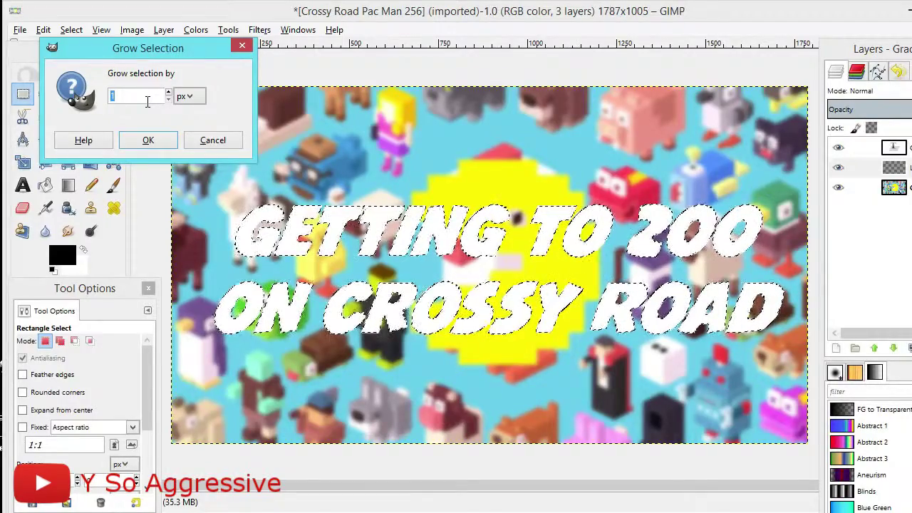
pyautogui.click(148, 140)
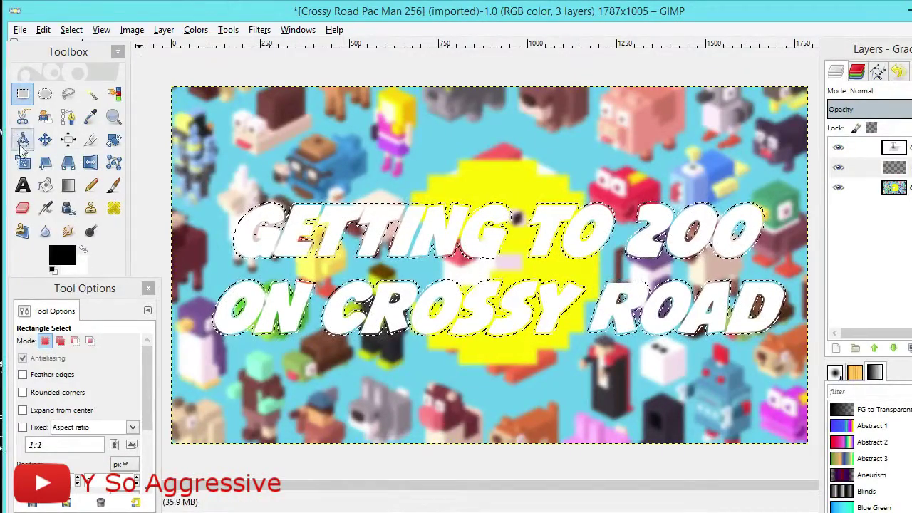
# Bucket-fill the grown selection black on the transparent layer, then clear the selection.
pyautogui.click(43, 186)
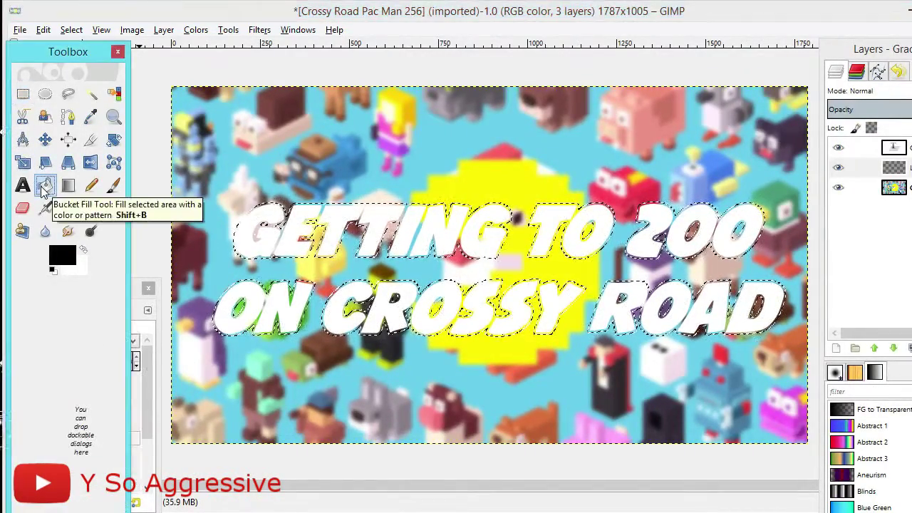
pyautogui.click(300, 229)
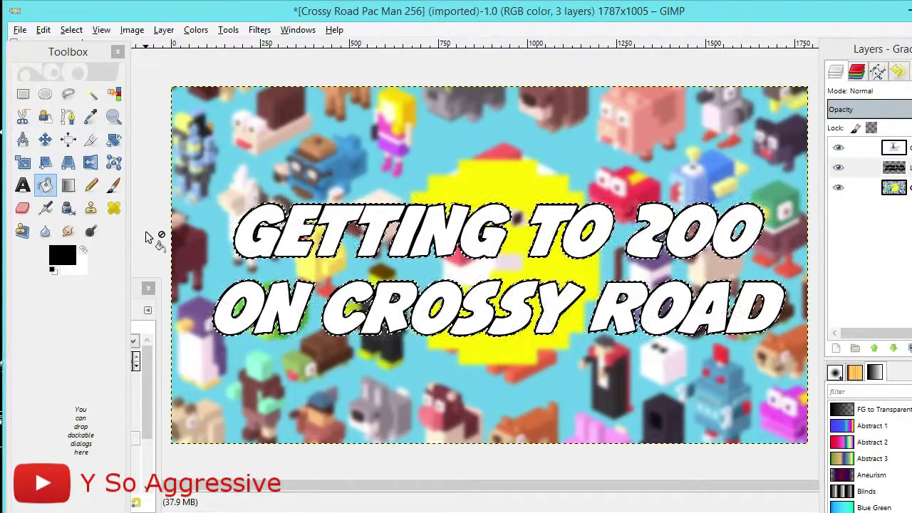
pyautogui.hotkey('ctrl', 'shift', 'a')
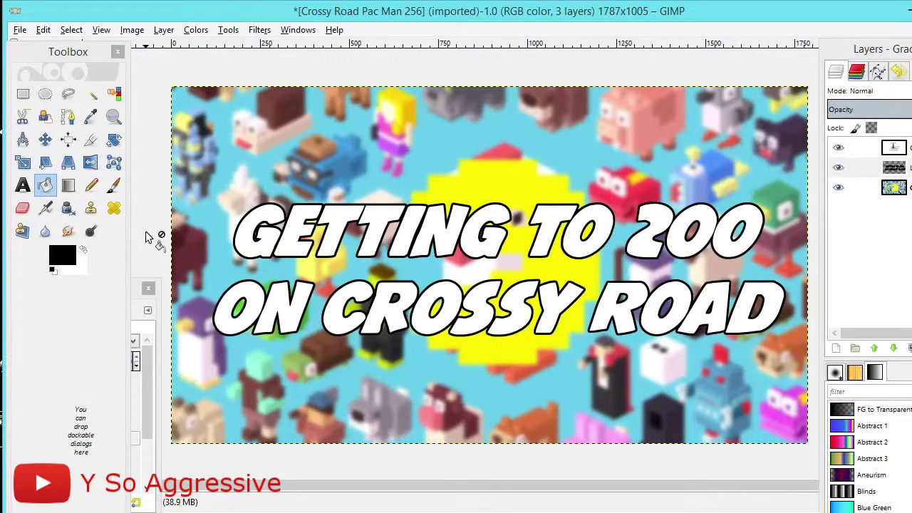